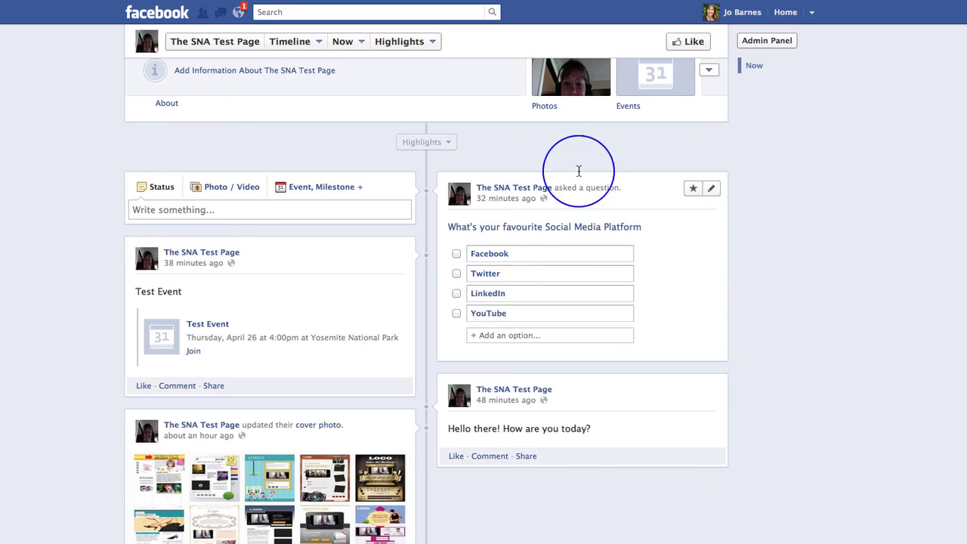
Expand the app row below the cover photo to examine the app tiles and the empty favorites slots.
scroll(643, 170, "up", 3)
left_click(709, 161)
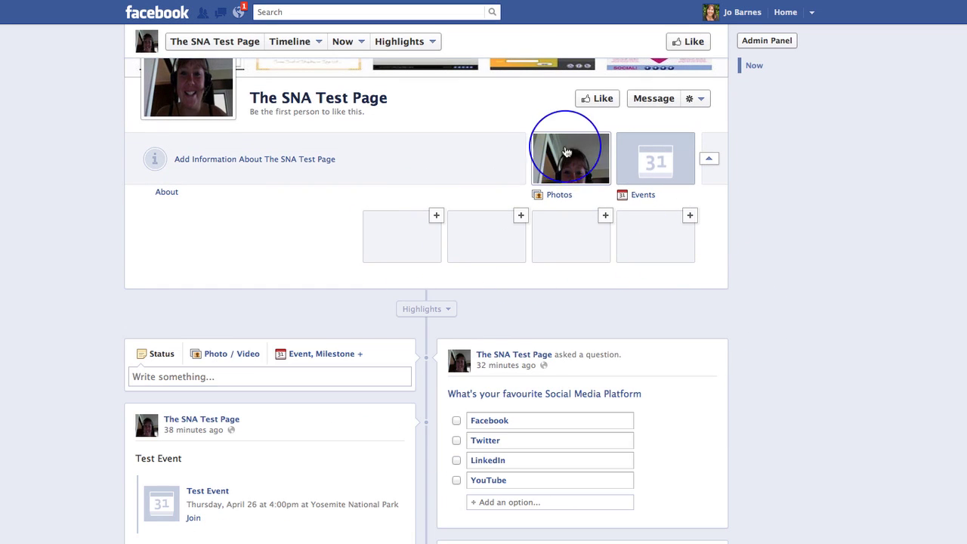
mouse_move(642, 181)
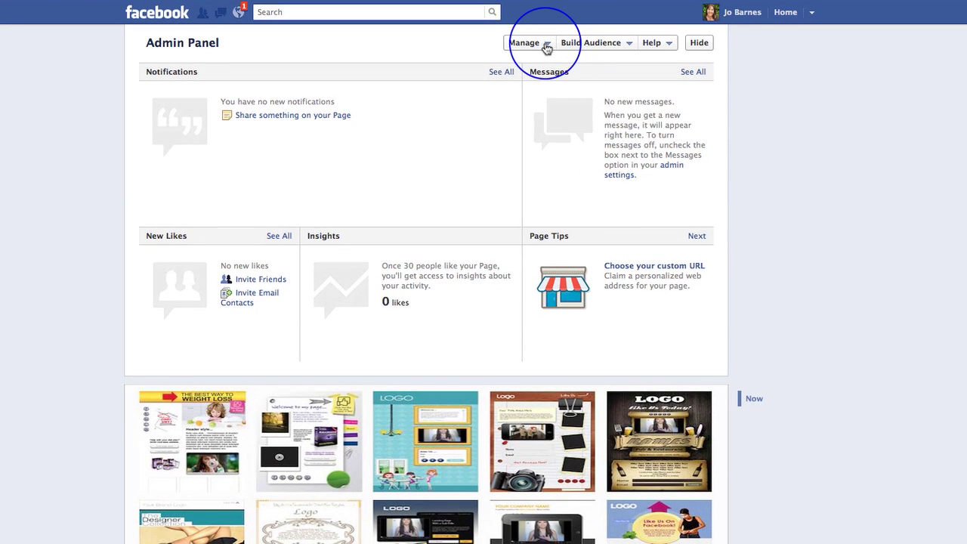
Open the settings of The SNA Test Page for editing and display its list of added apps.
left_click(547, 47)
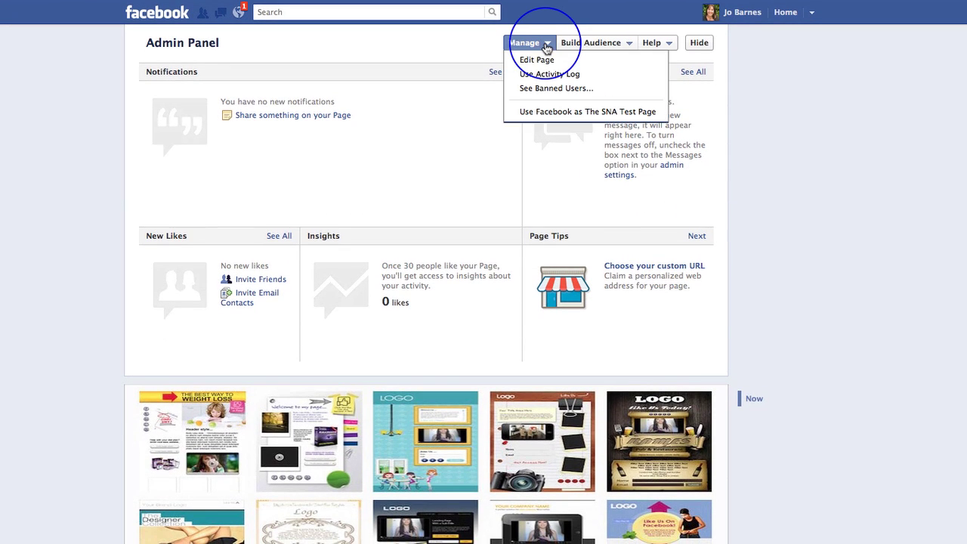
left_click(547, 60)
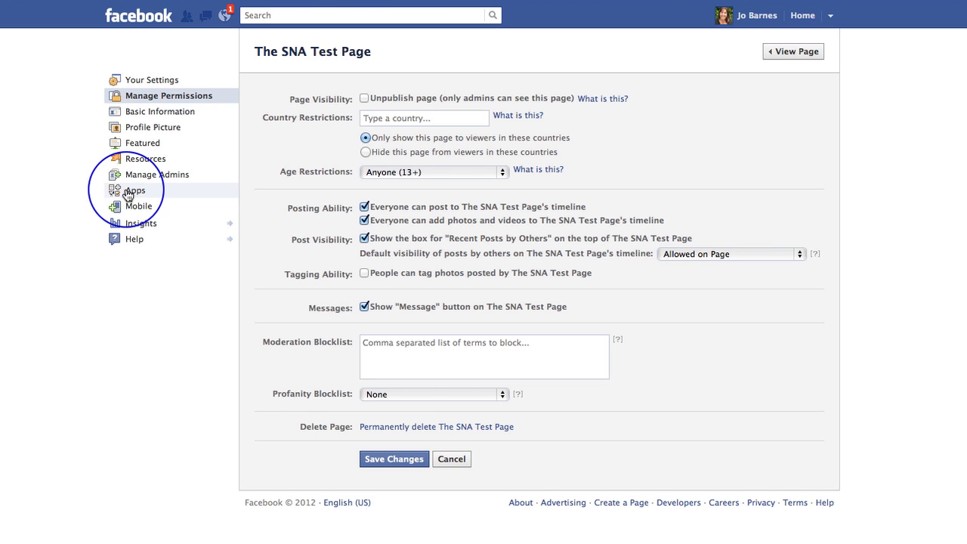
left_click(128, 194)
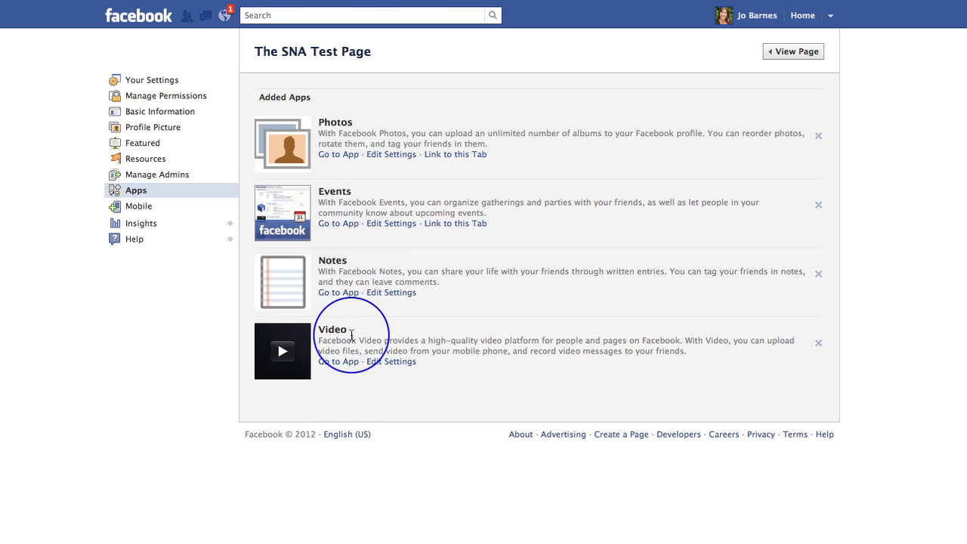
View the page in a separate browser tab and check which apps its first empty favorites slot offers.
right_click(783, 54)
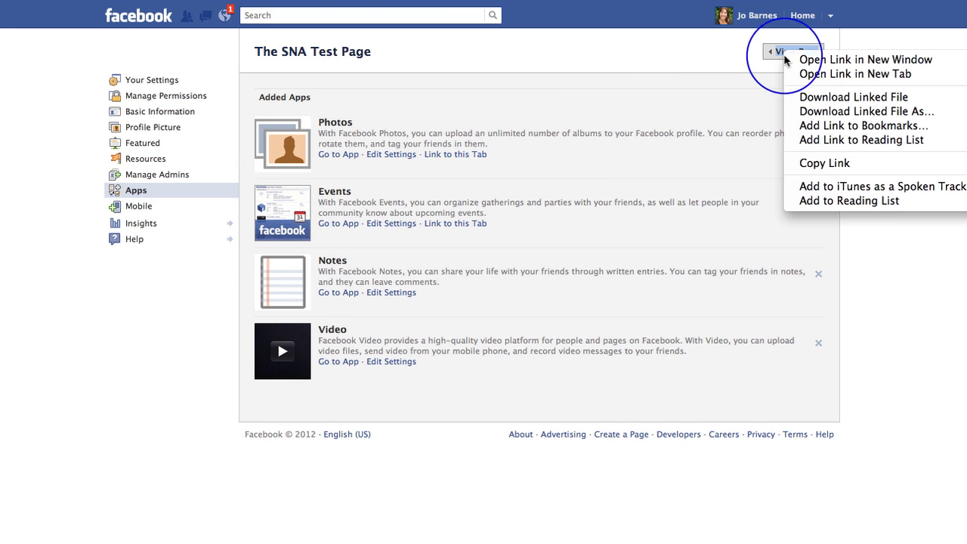
left_click(831, 71)
left_click(899, 0)
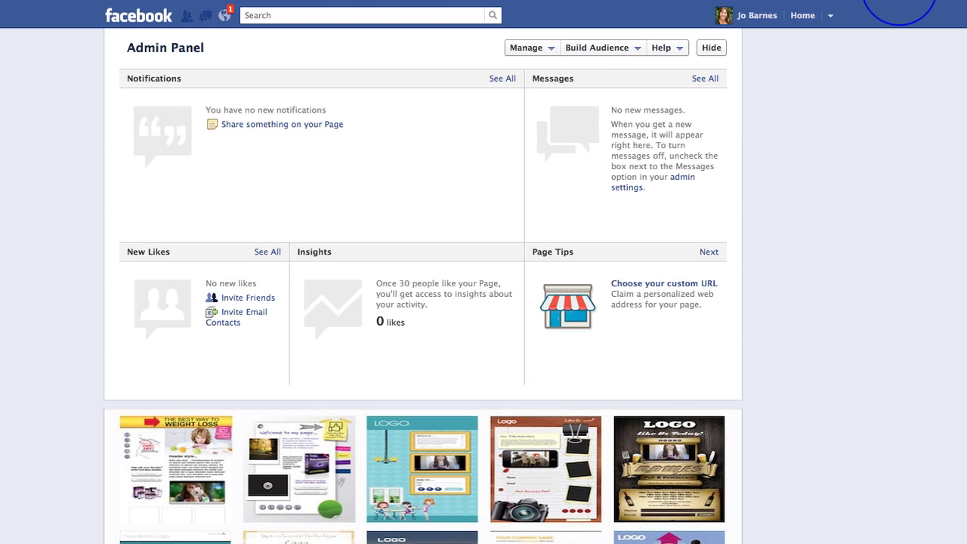
scroll(646, 303, "down", 6)
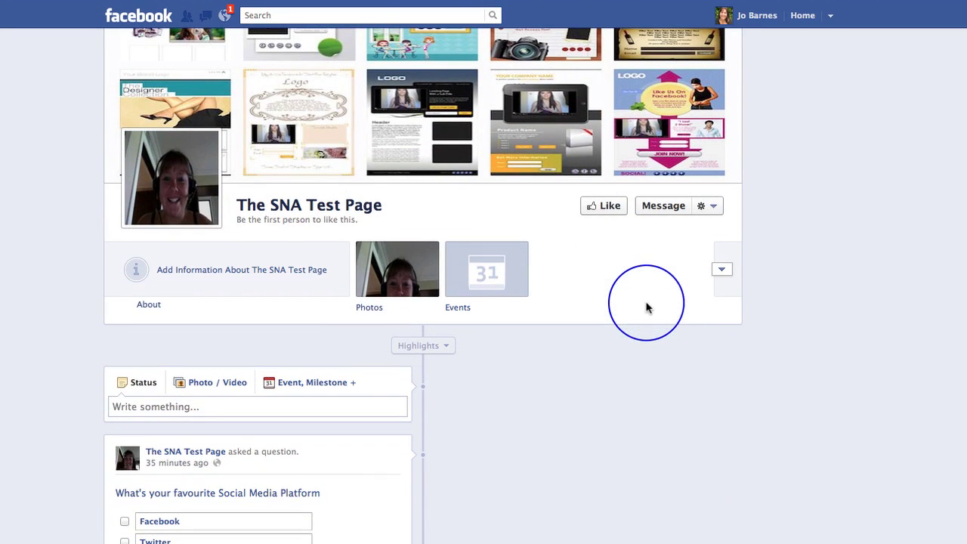
left_click(722, 272)
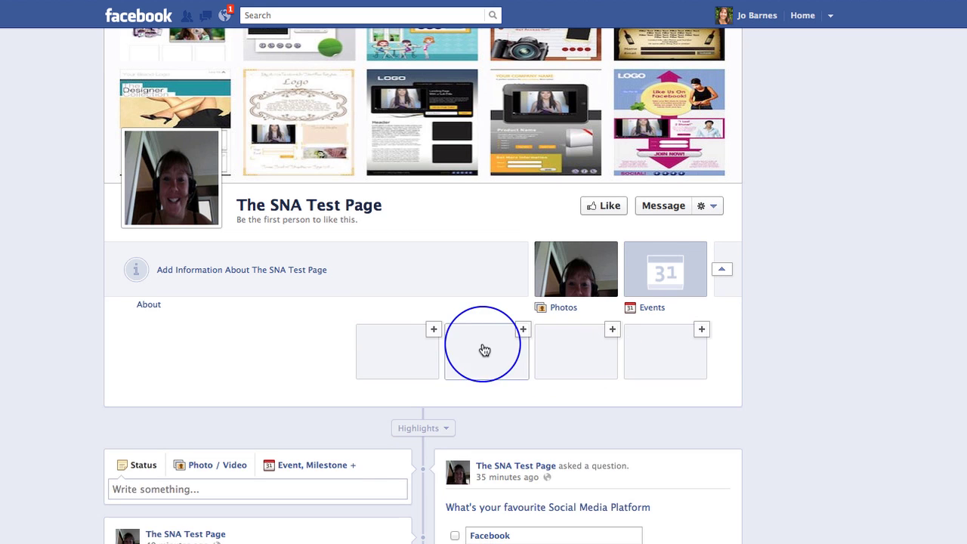
left_click(435, 330)
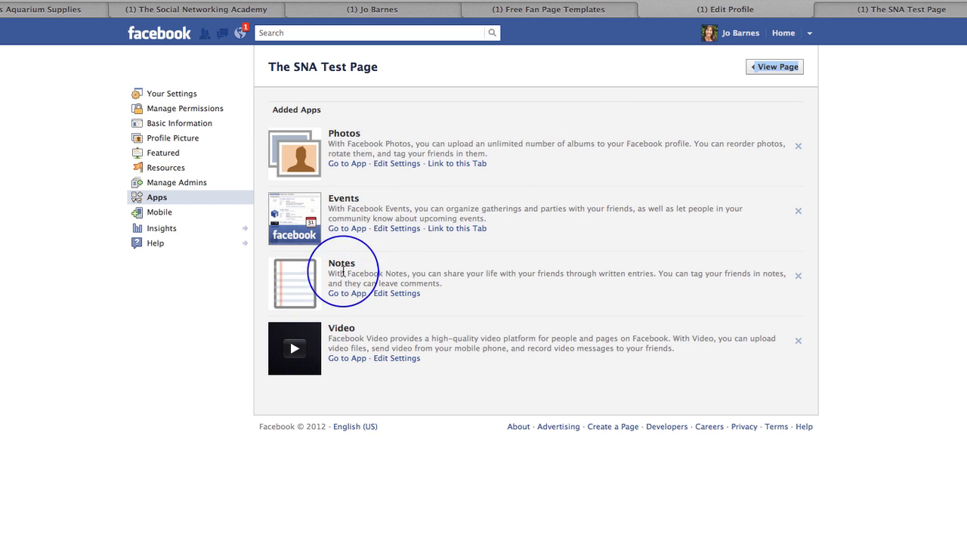
Add the Notes tab through the Notes app's settings, and reload the page's timeline to bring up its app tiles.
left_click(403, 301)
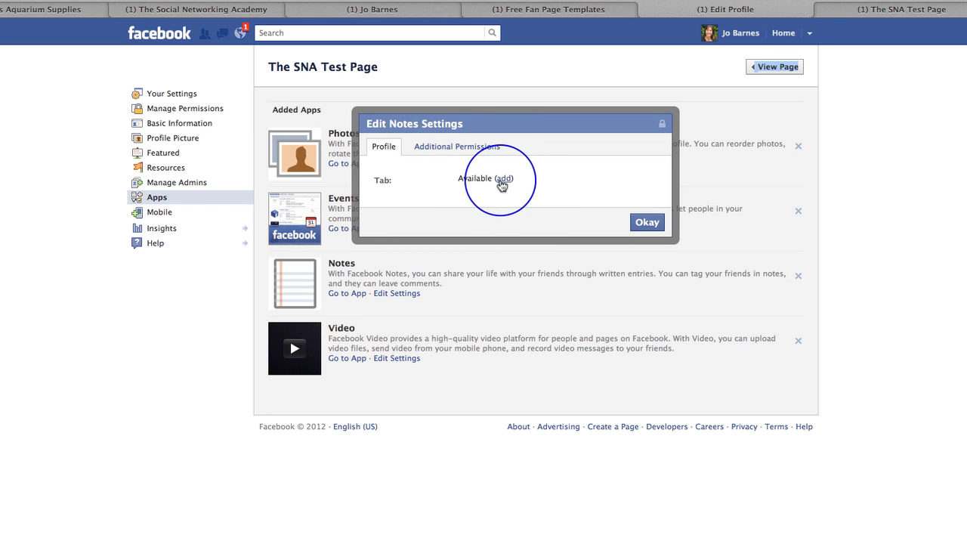
left_click(652, 227)
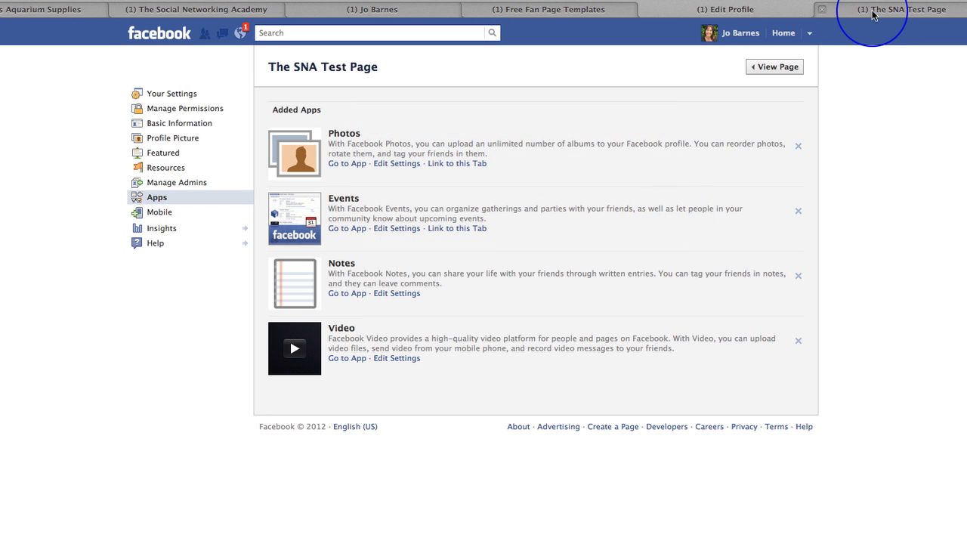
left_click(873, 13)
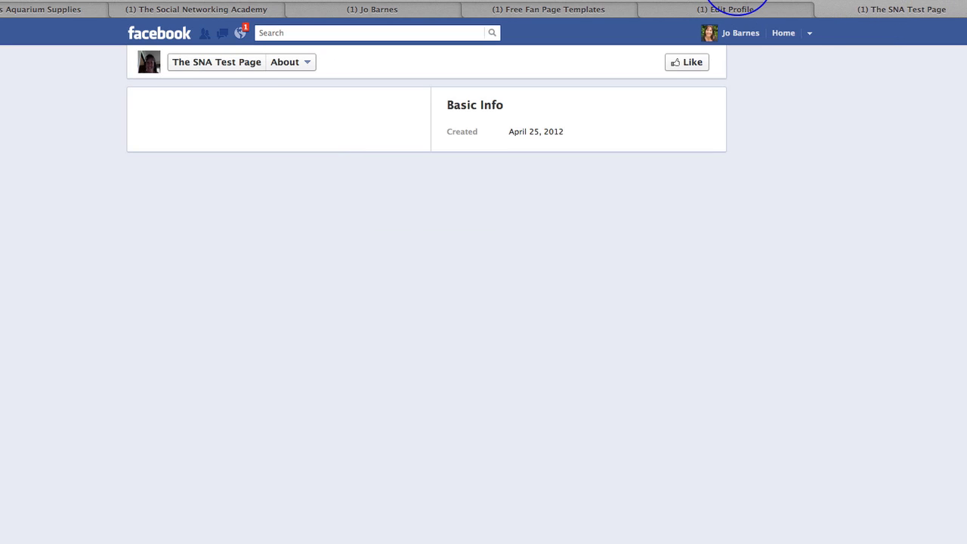
key("super+r")
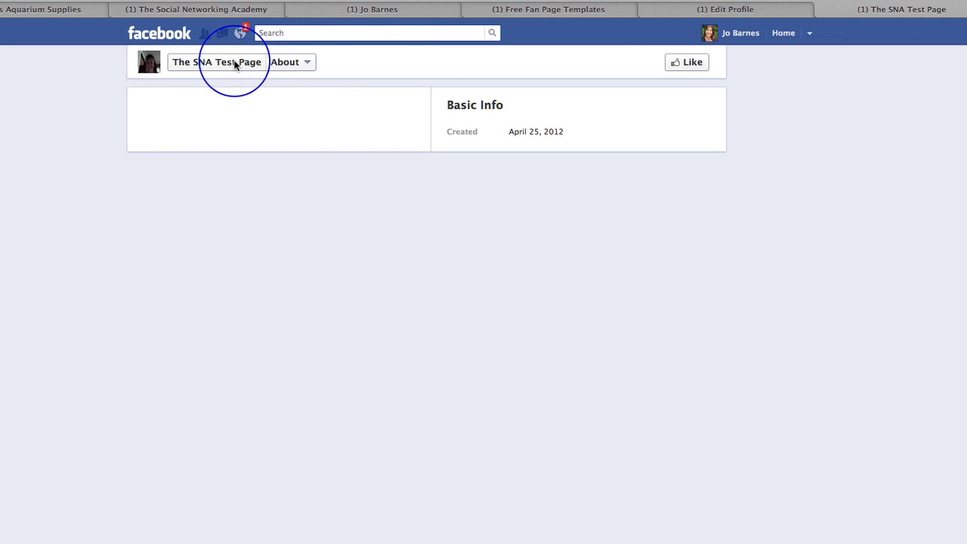
left_click(235, 65)
scroll(696, 336, "down", 2)
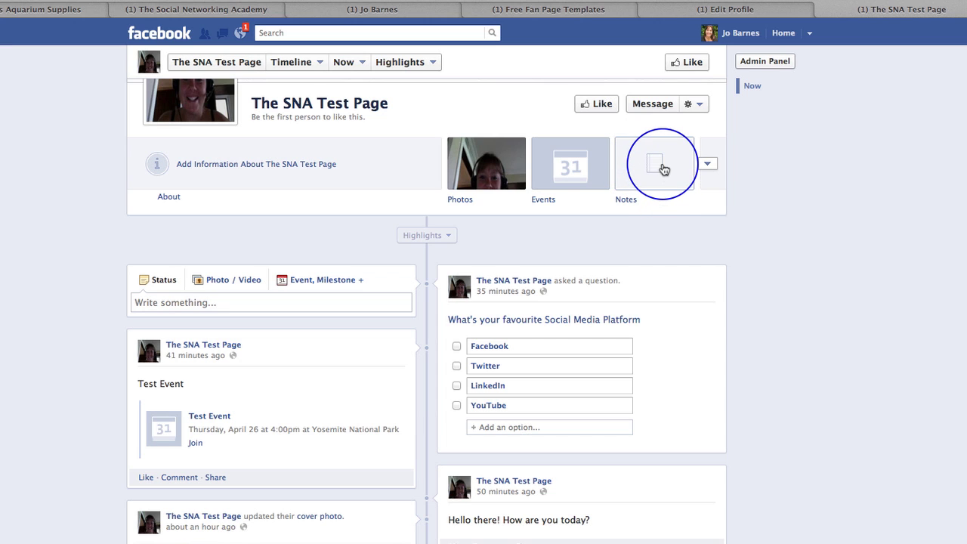
Open the page's Notes app and start a blank note to look at its title and body fields.
left_click(656, 163)
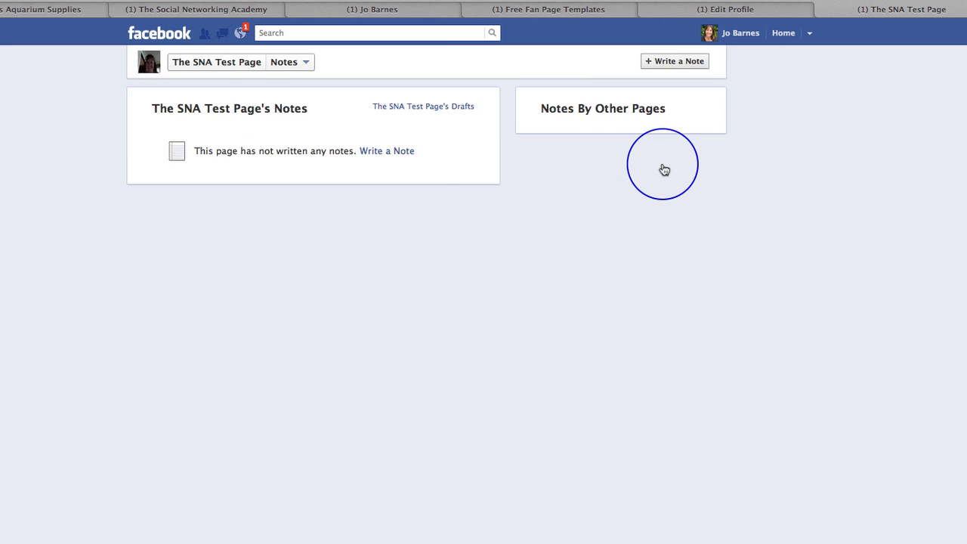
left_click(386, 153)
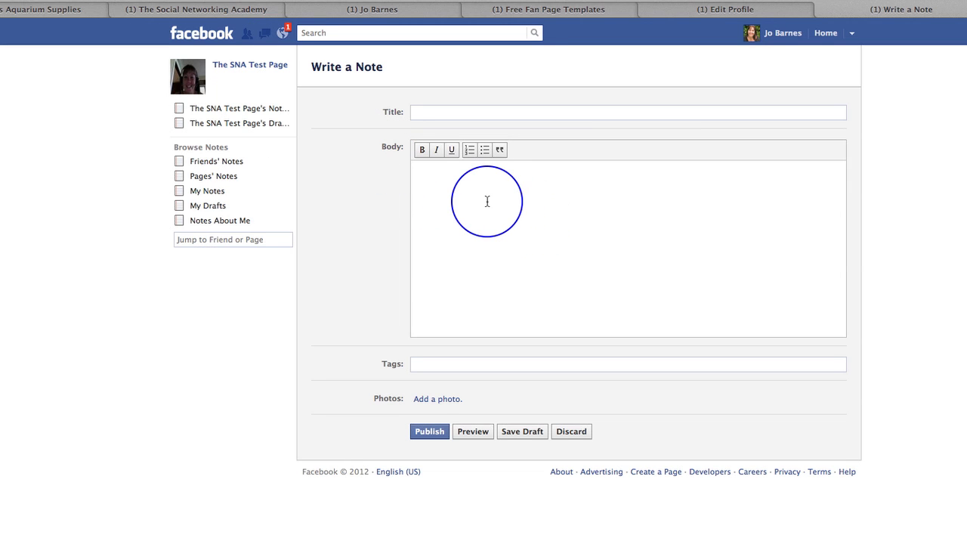
left_click(434, 112)
left_click(446, 203)
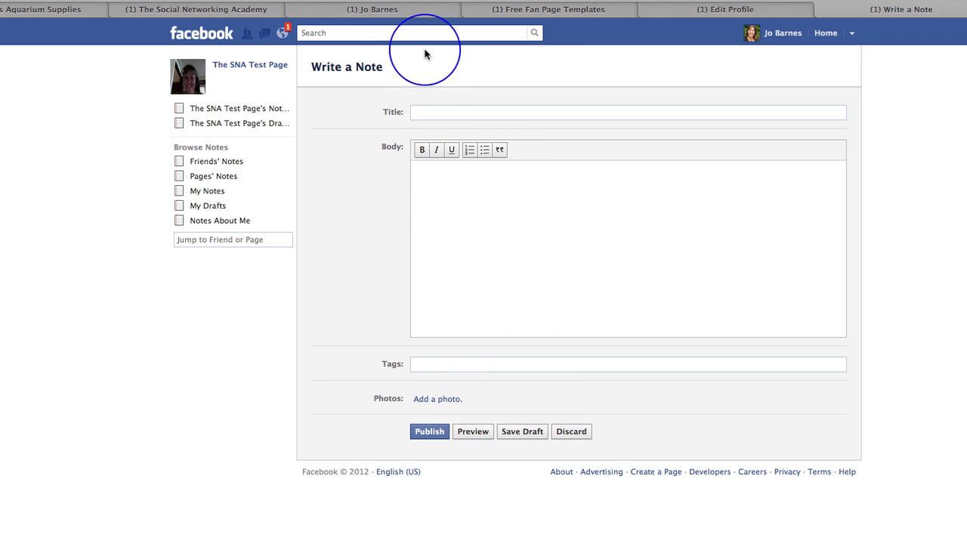
Review the Notes app's additional permissions and profile tab setting from the added apps list, leaving them as they are.
left_click(684, 14)
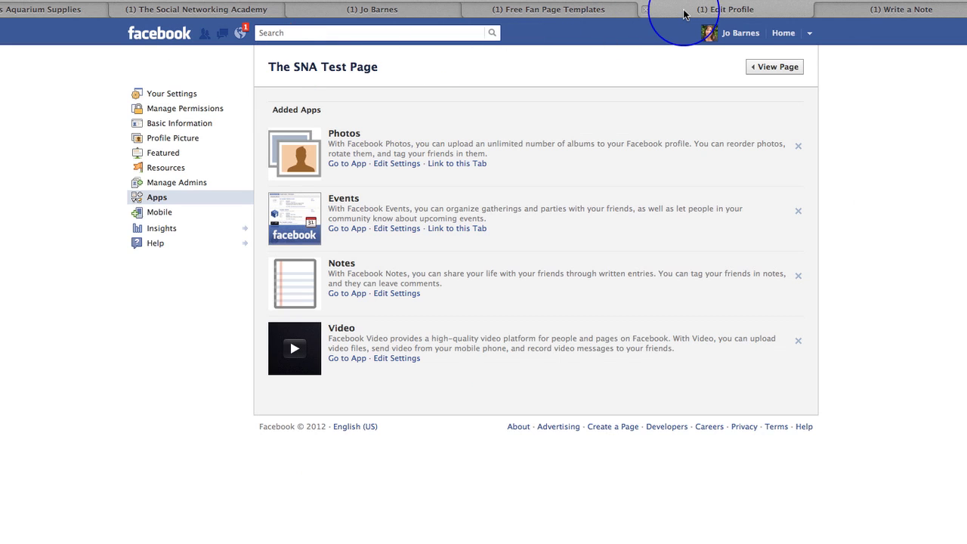
left_click(397, 294)
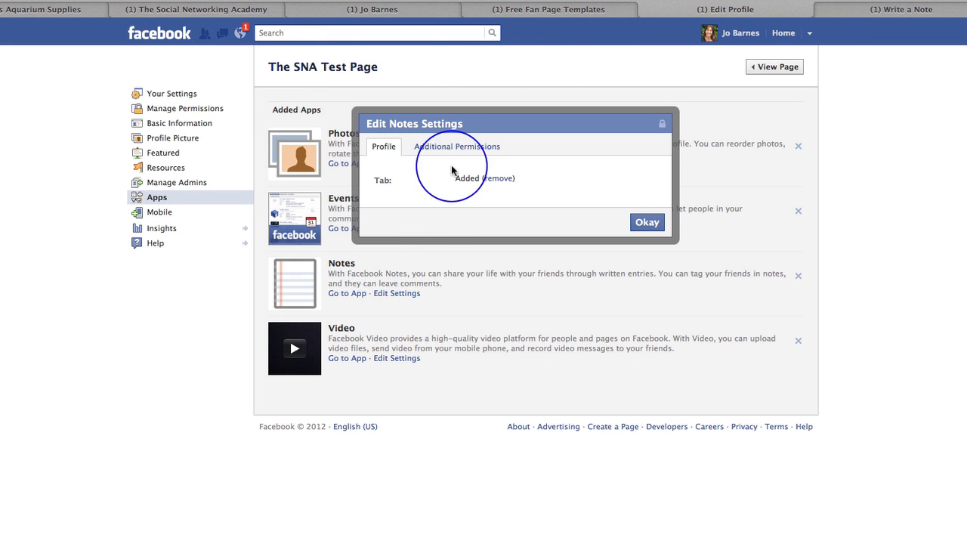
left_click(449, 149)
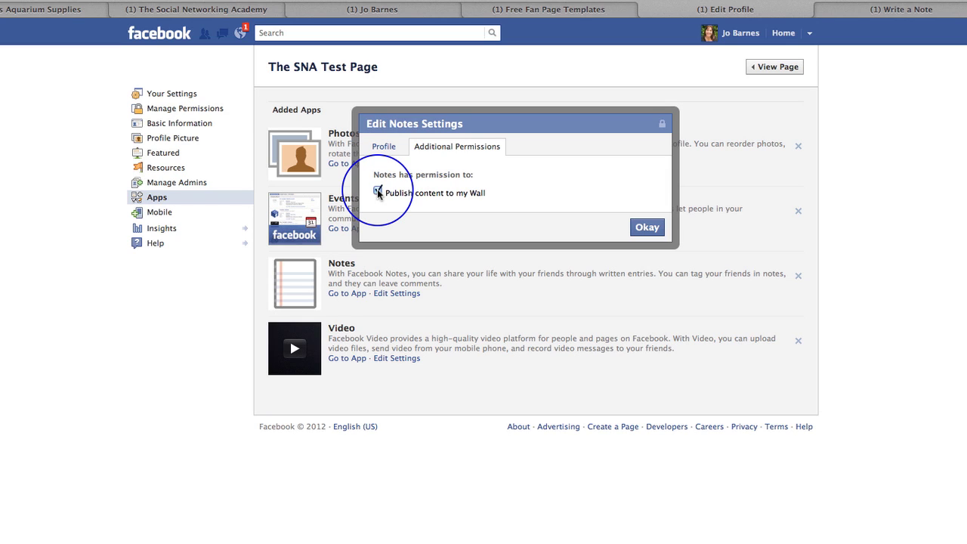
left_click(383, 145)
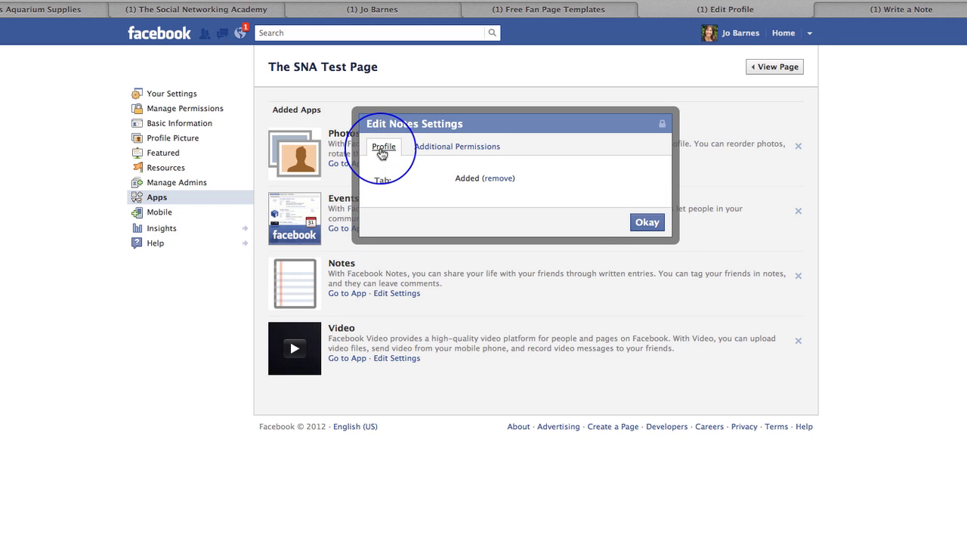
left_click(636, 224)
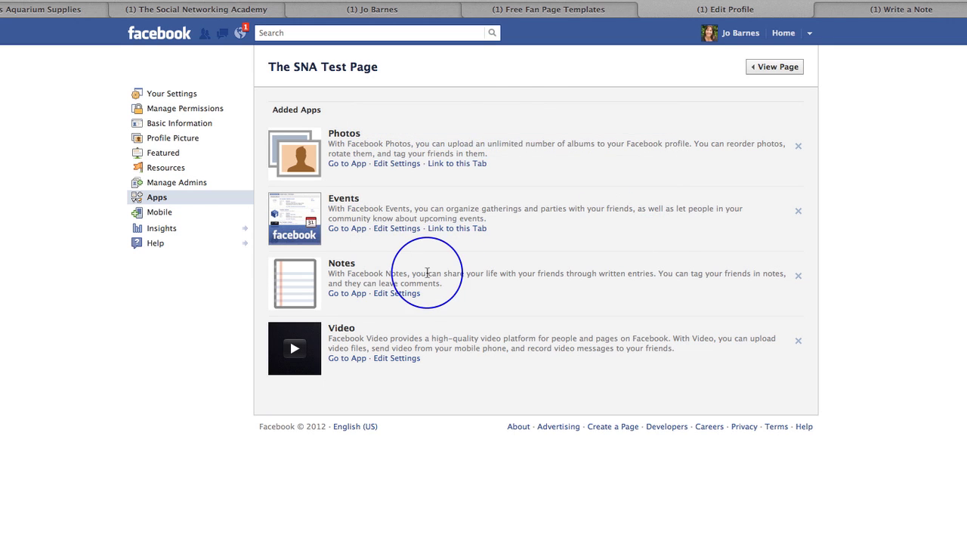
Return to the blank note form and inspect its body, title, tags and photo options.
left_click(841, 15)
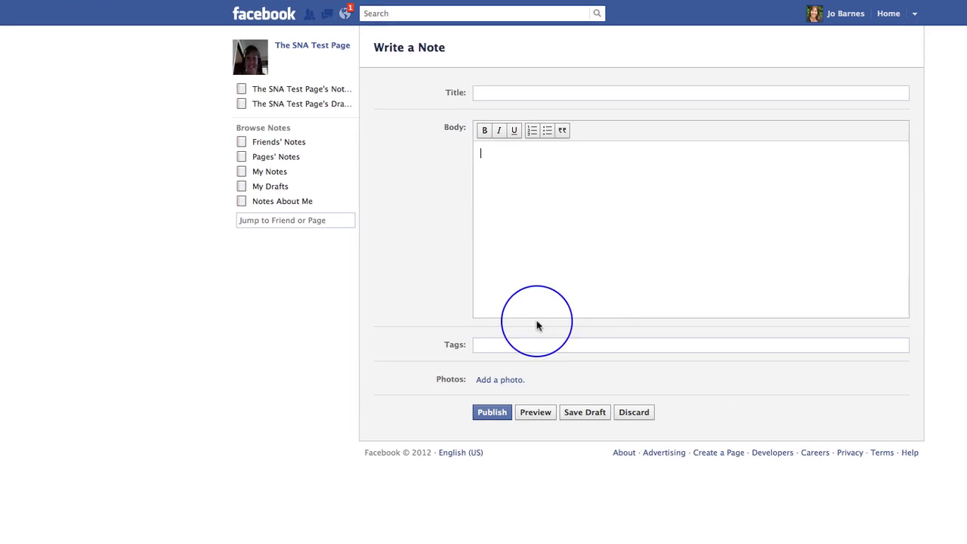
left_click(506, 152)
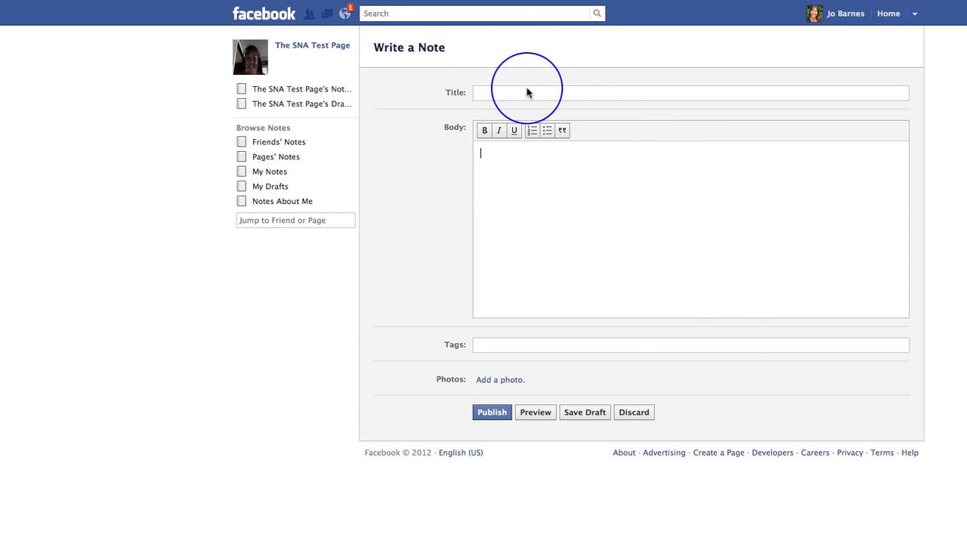
left_click(490, 92)
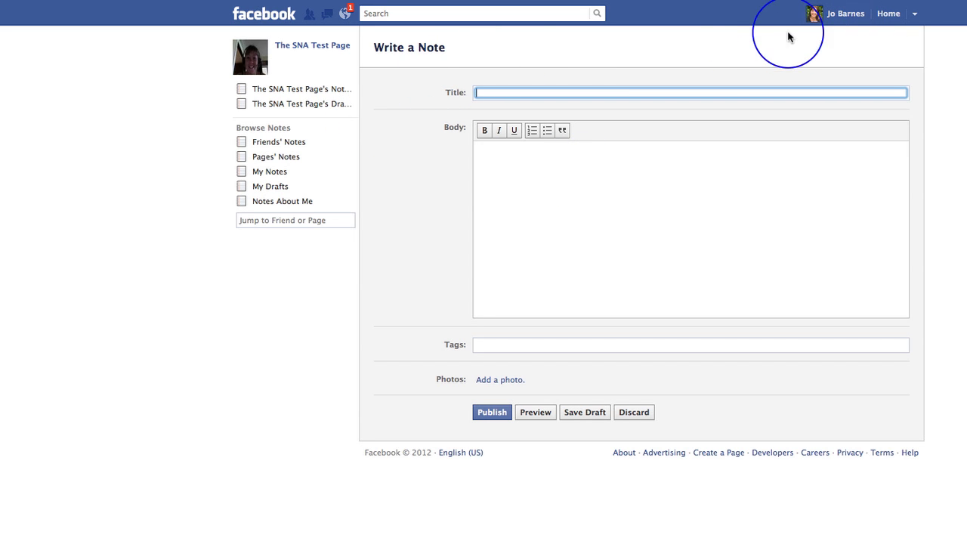
Return to The SNA Test Page, expand its app row, and add Videos to the favorites.
left_click(314, 46)
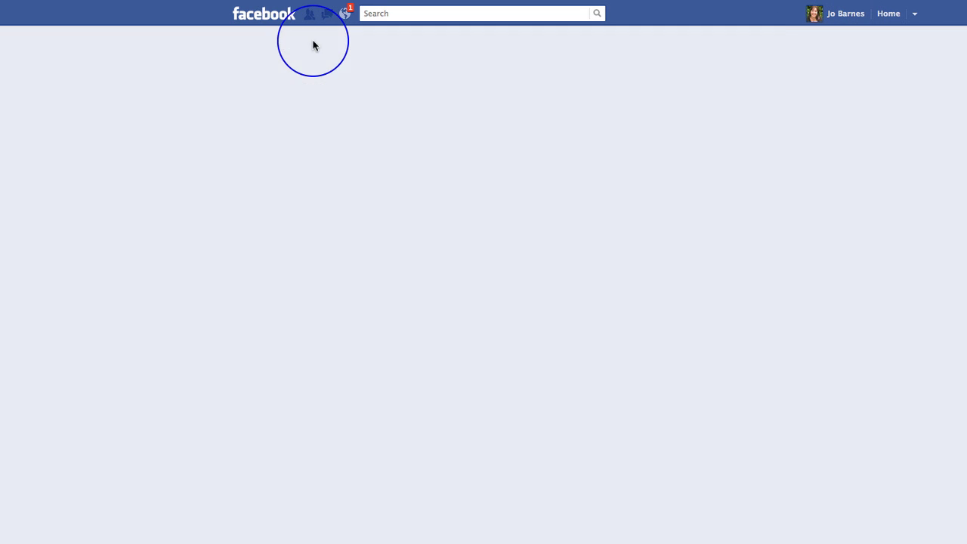
scroll(829, 416, "down", 5)
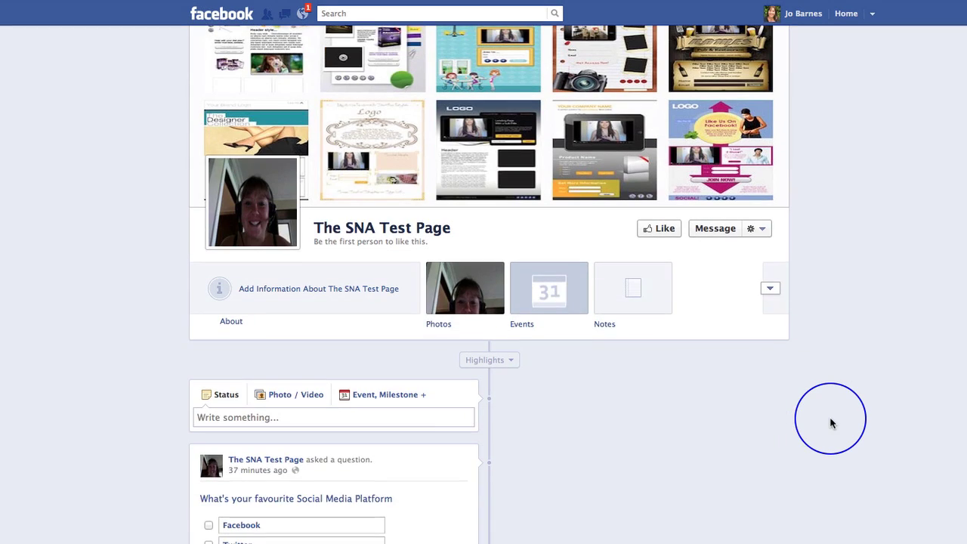
left_click(771, 287)
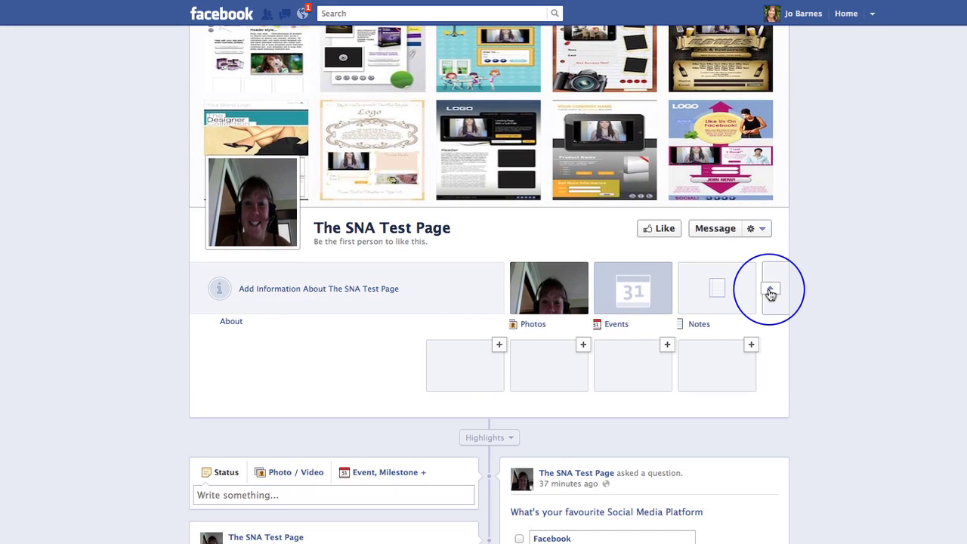
left_click(499, 346)
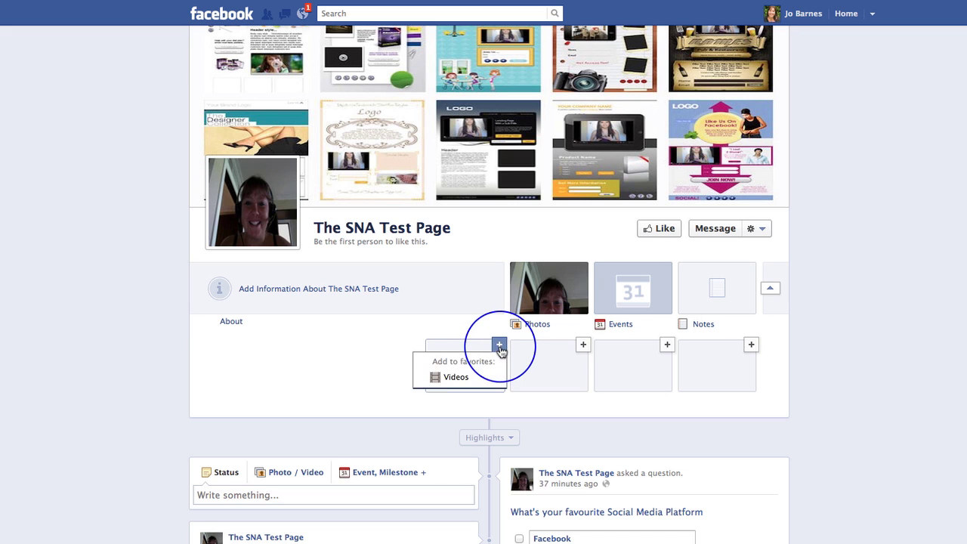
left_click(462, 376)
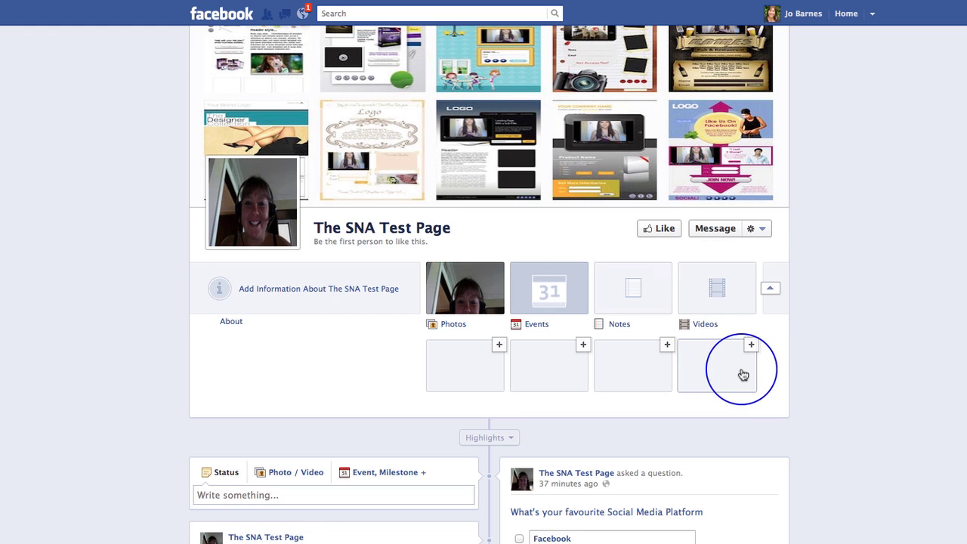
Review the page's timeline posts and the arrangement of its favorite app tiles.
scroll(743, 374, "down", 3)
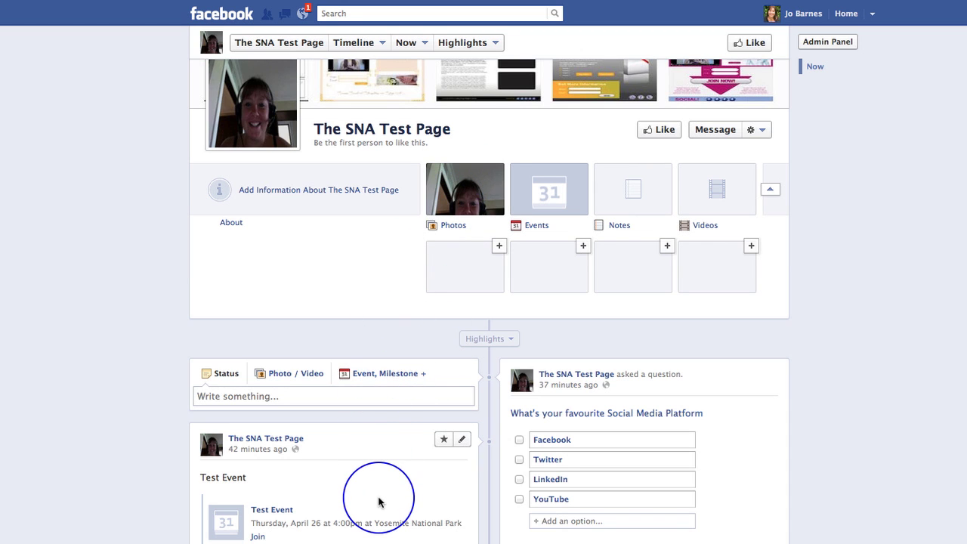
scroll(379, 502, "down", 5)
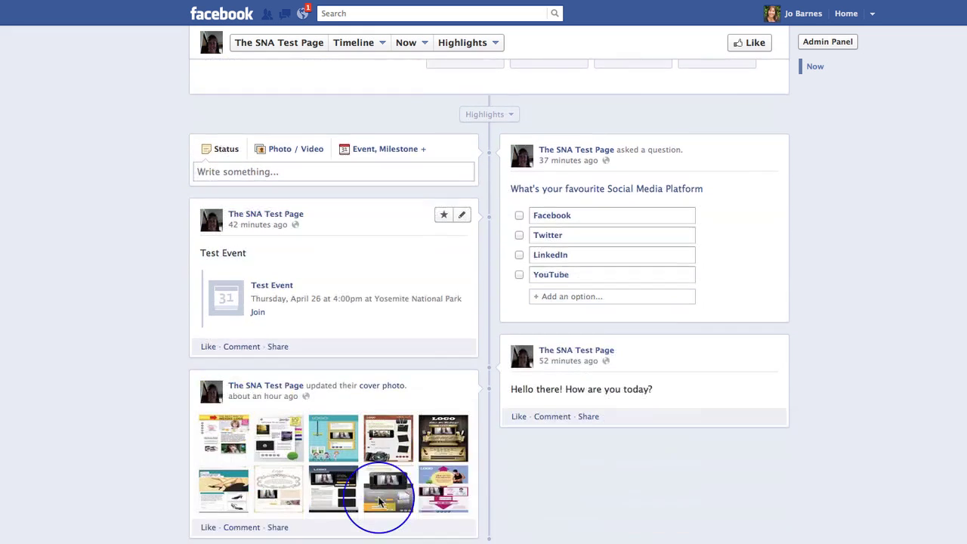
scroll(379, 502, "up", 5)
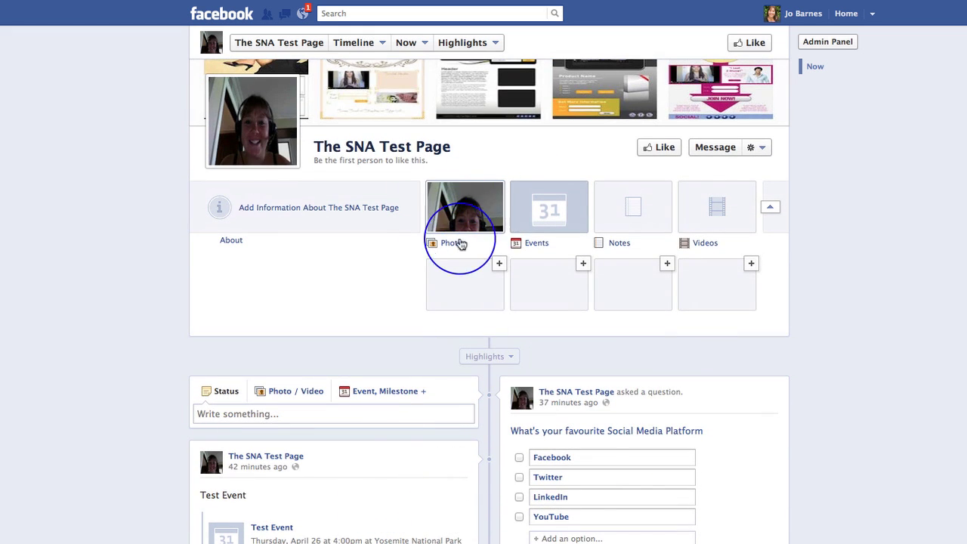
mouse_move(582, 214)
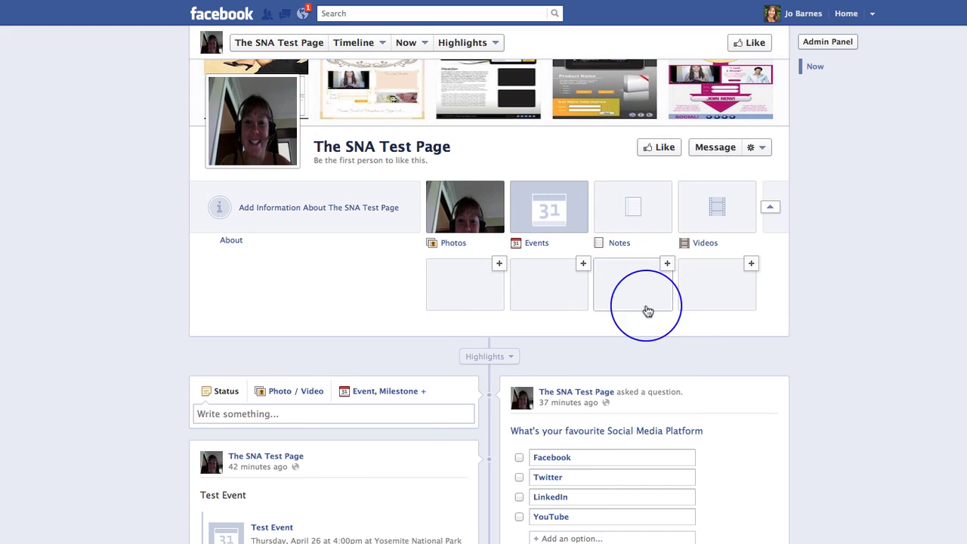
Check an empty favorites slot for more apps to add, and swap the Videos tile's position with Events.
left_click(753, 264)
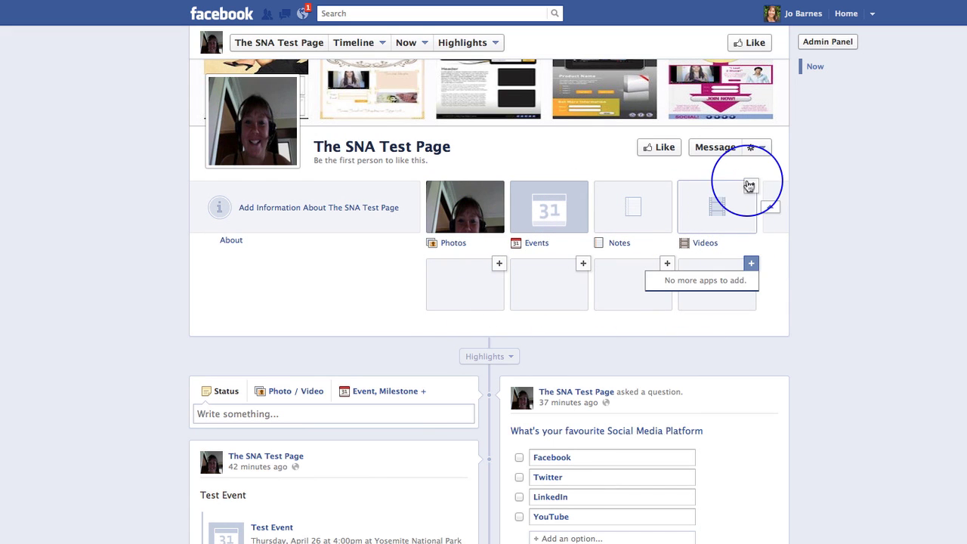
left_click(751, 188)
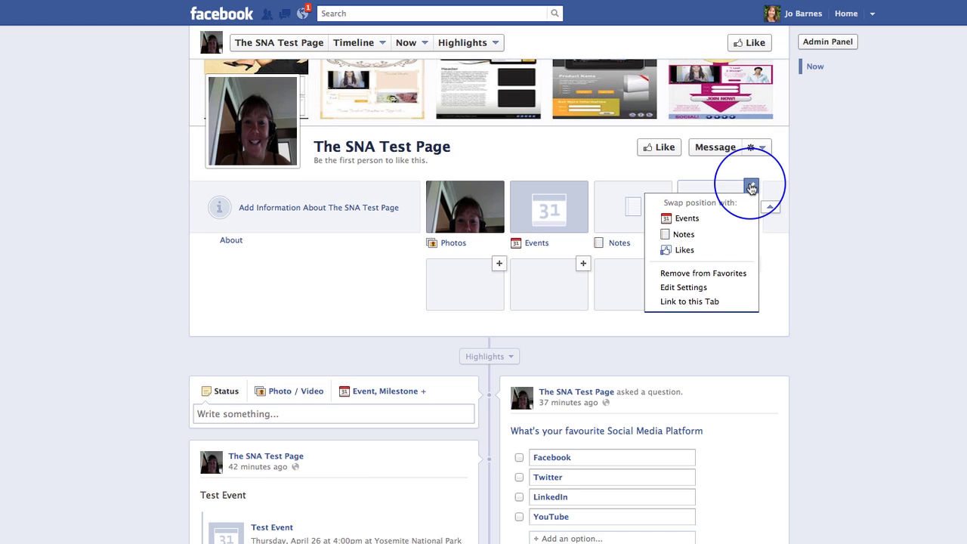
left_click(689, 218)
left_click_drag(703, 241, 701, 206)
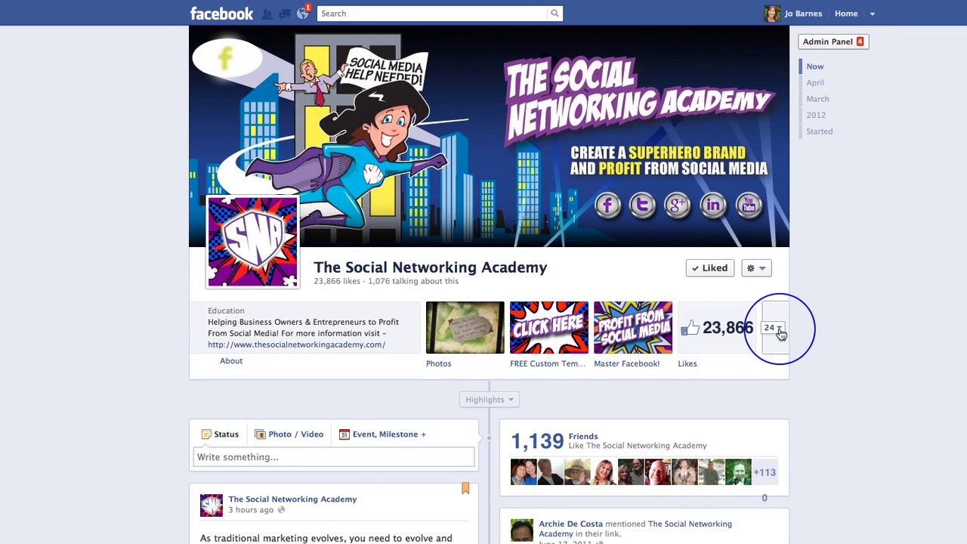
On The Social Networking Academy page, expand the app tiles and swap My Pinterest's position with Twitter.
left_click(781, 333)
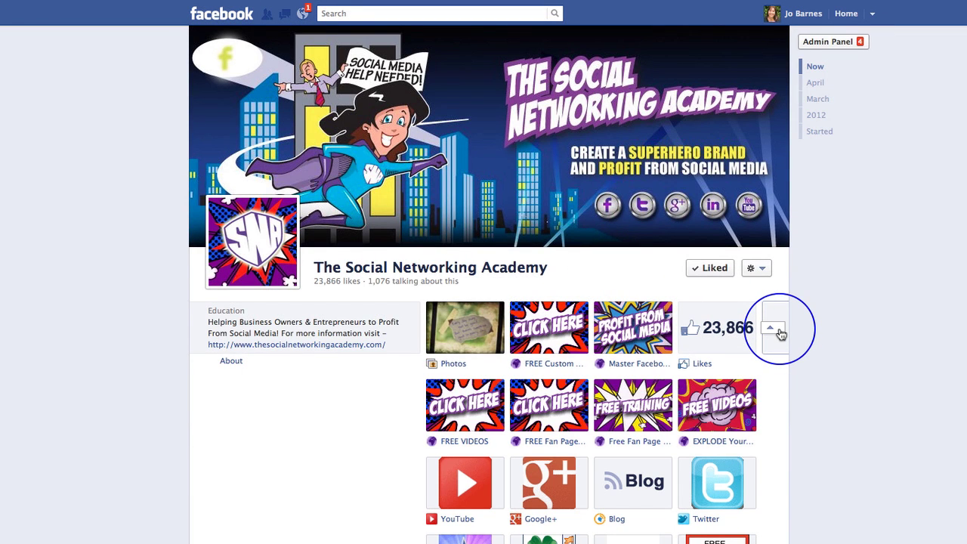
scroll(781, 384, "down", 3)
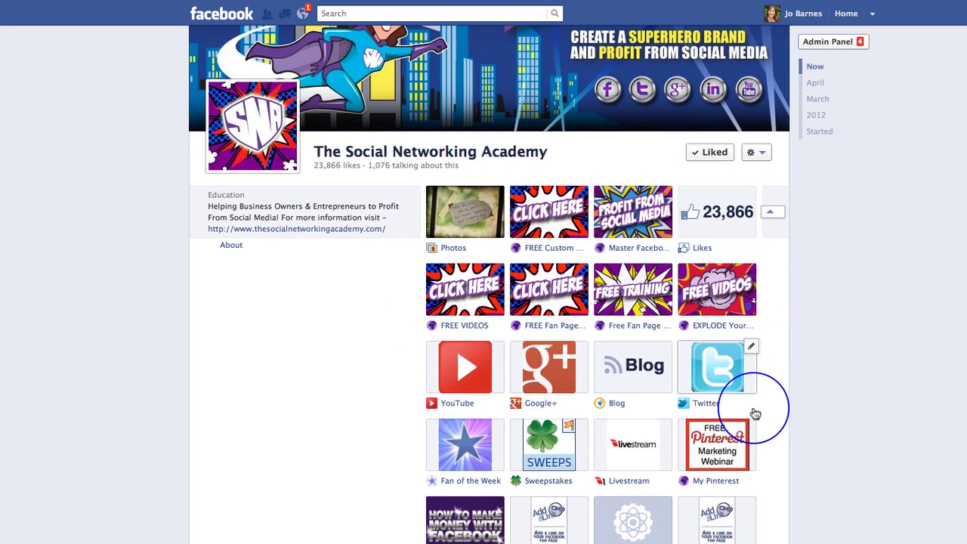
scroll(754, 412, "down", 5)
scroll(754, 411, "up", 5)
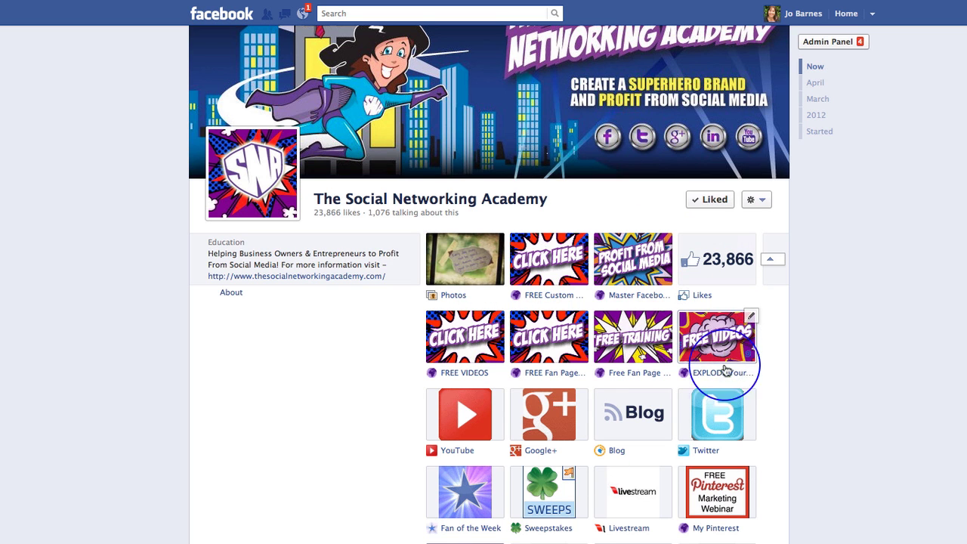
scroll(721, 428, "down", 4)
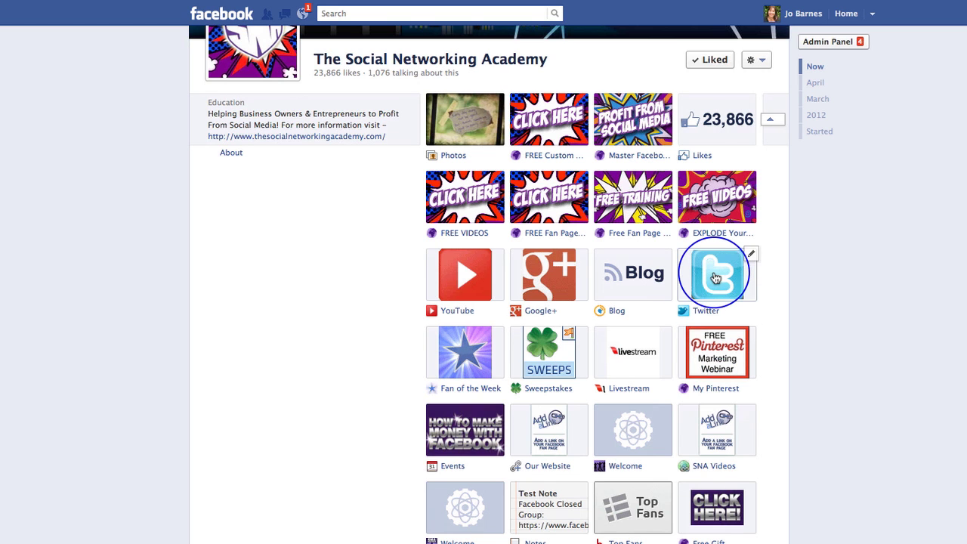
left_click(754, 336)
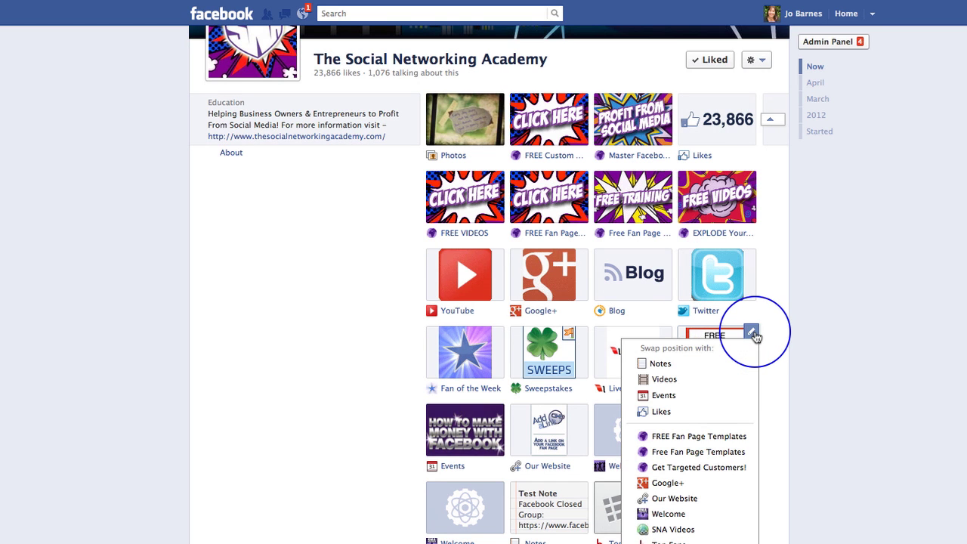
scroll(729, 408, "down", 2)
scroll(728, 408, "down", 3)
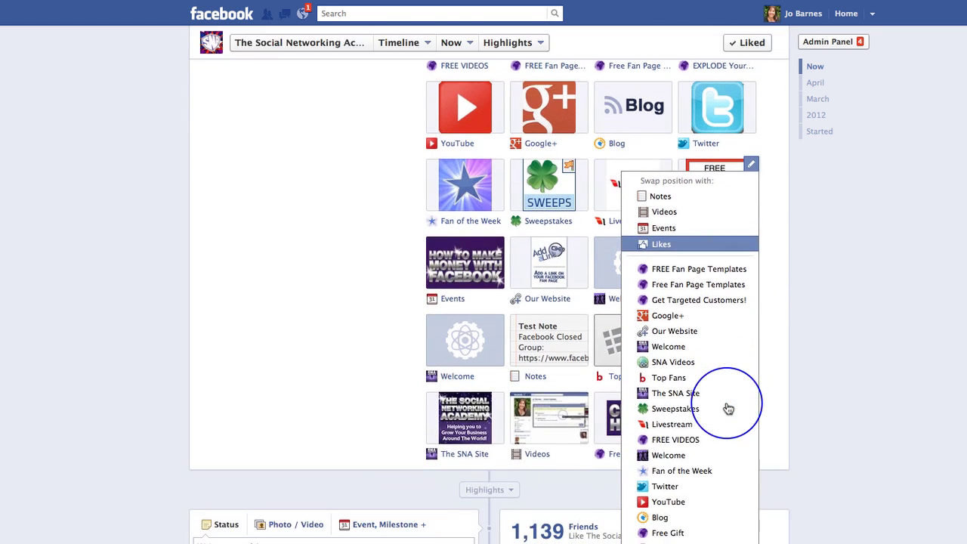
left_click(687, 486)
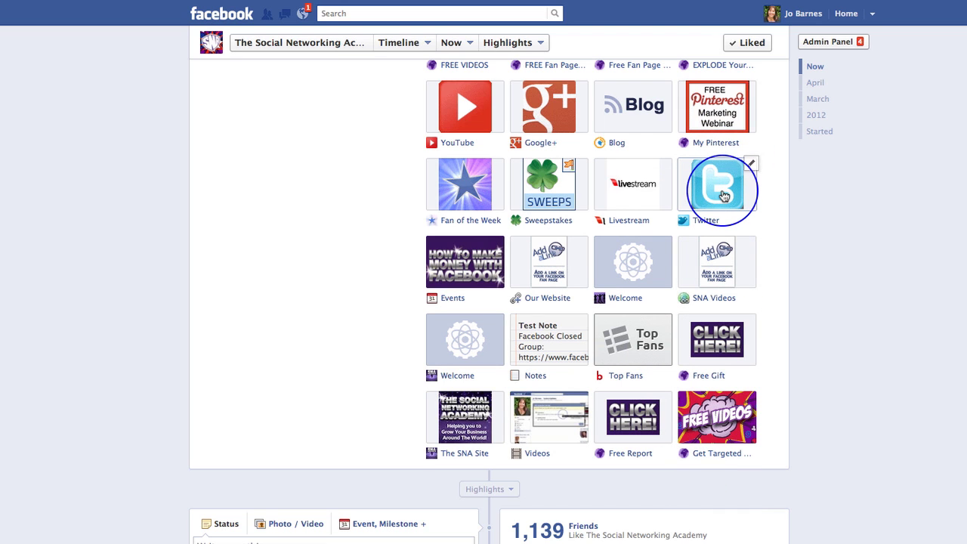
scroll(722, 193, "up", 4)
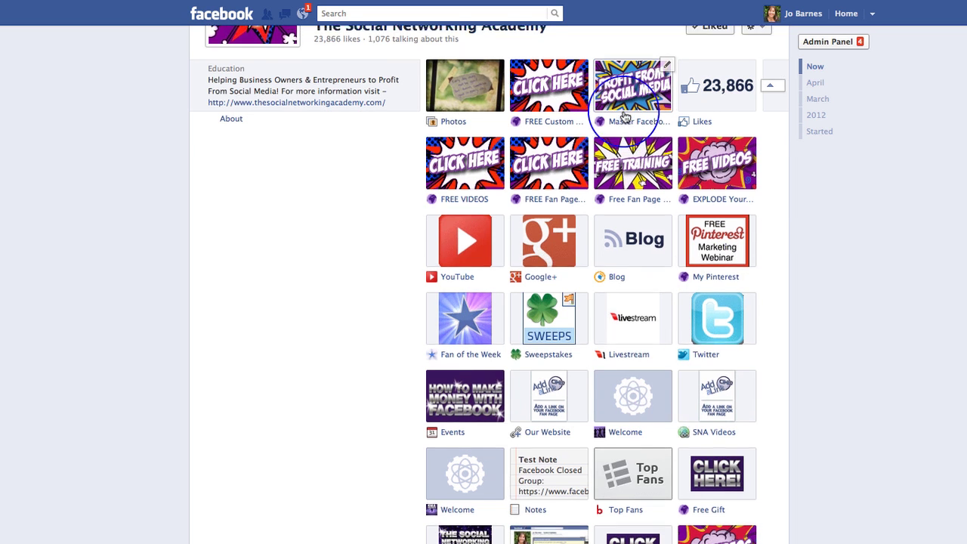
scroll(631, 120, "up", 5)
left_click(825, 50)
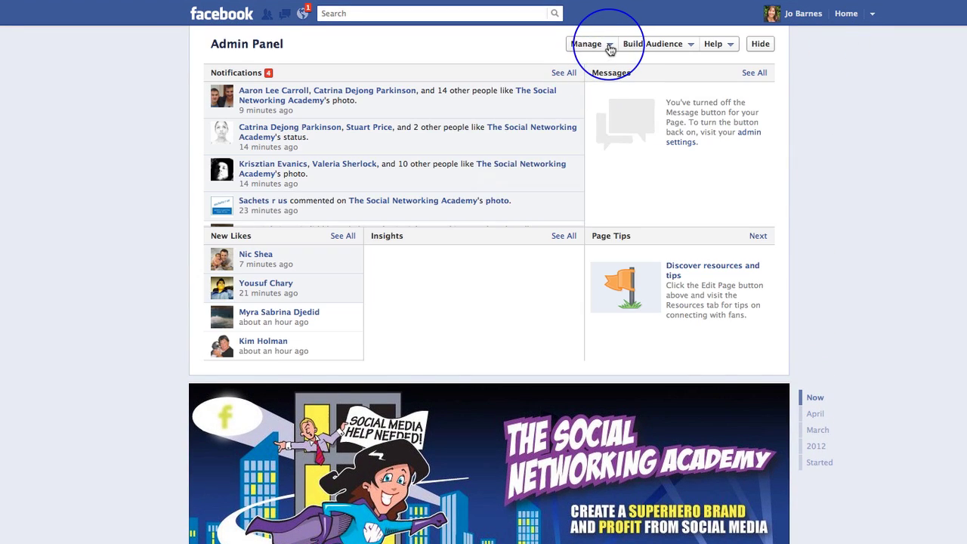
left_click(609, 47)
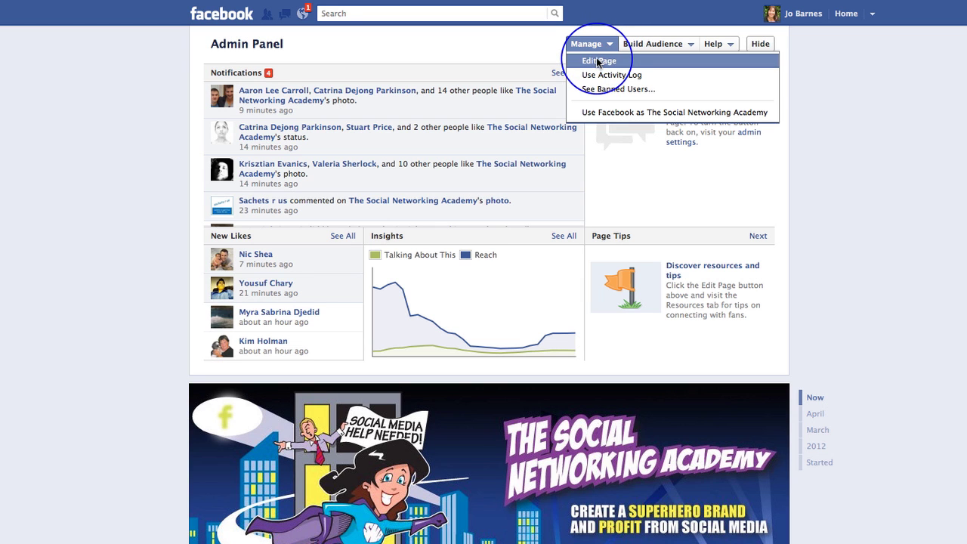
left_click(869, 219)
scroll(871, 221, "down", 7)
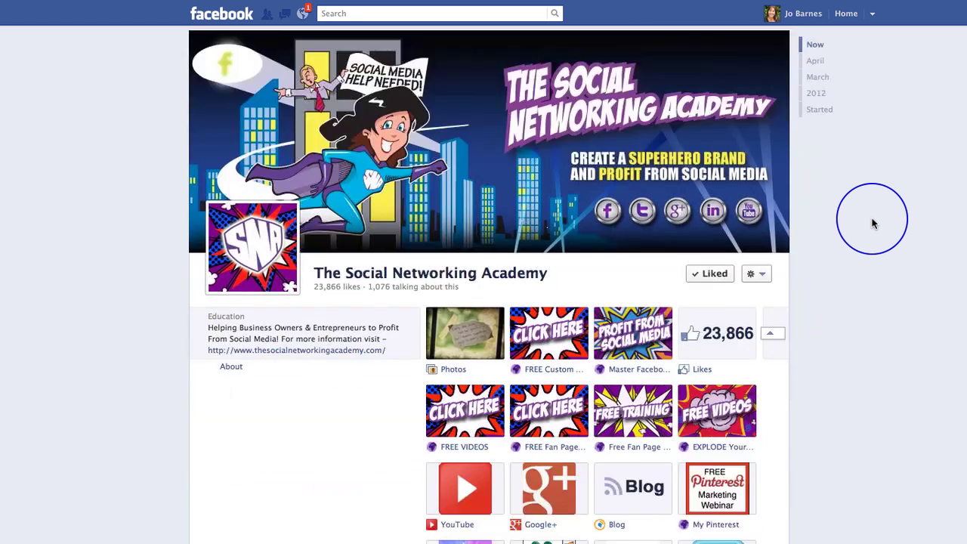
Open the My Pinterest app's settings, inspect its tab, custom image and custom name options, and close them.
scroll(872, 224, "down", 3)
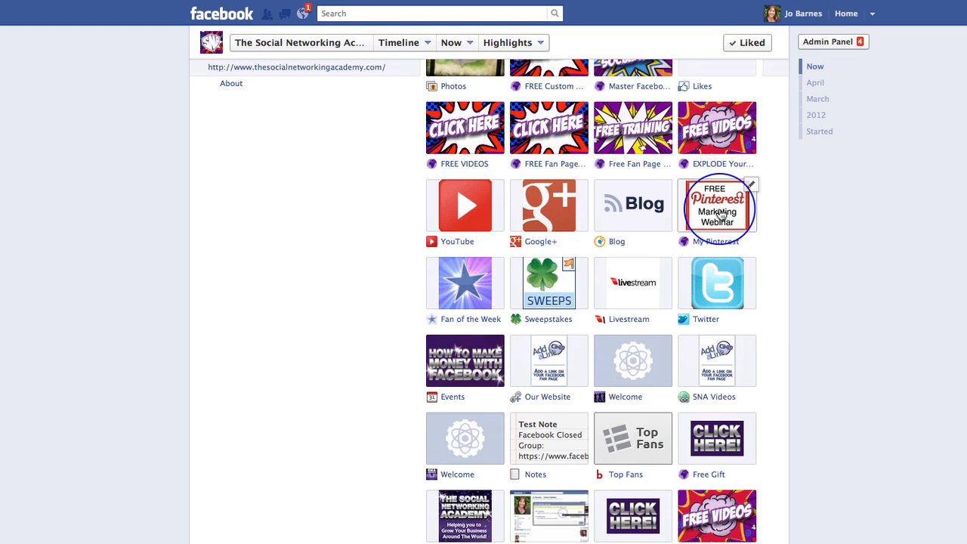
scroll(720, 215, "up", 1)
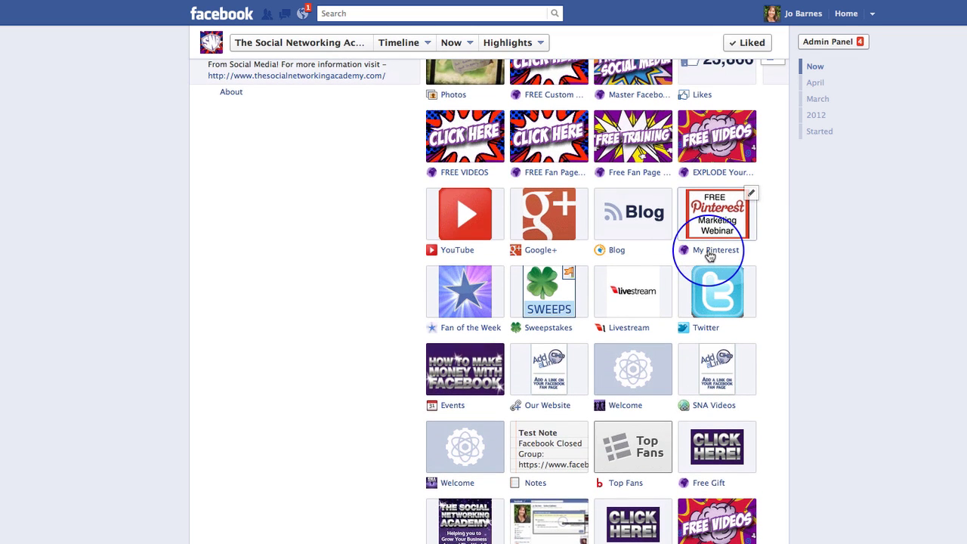
left_click(754, 197)
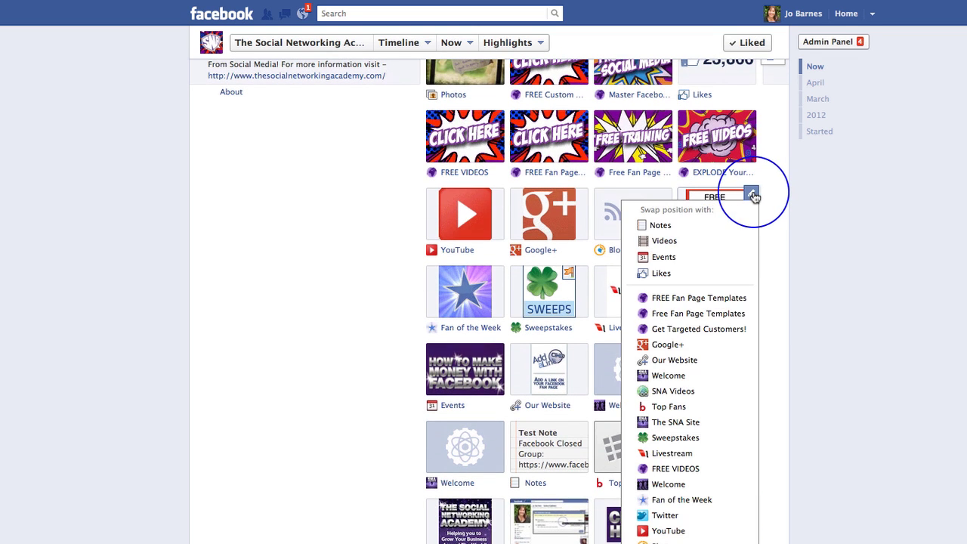
scroll(739, 288, "down", 5)
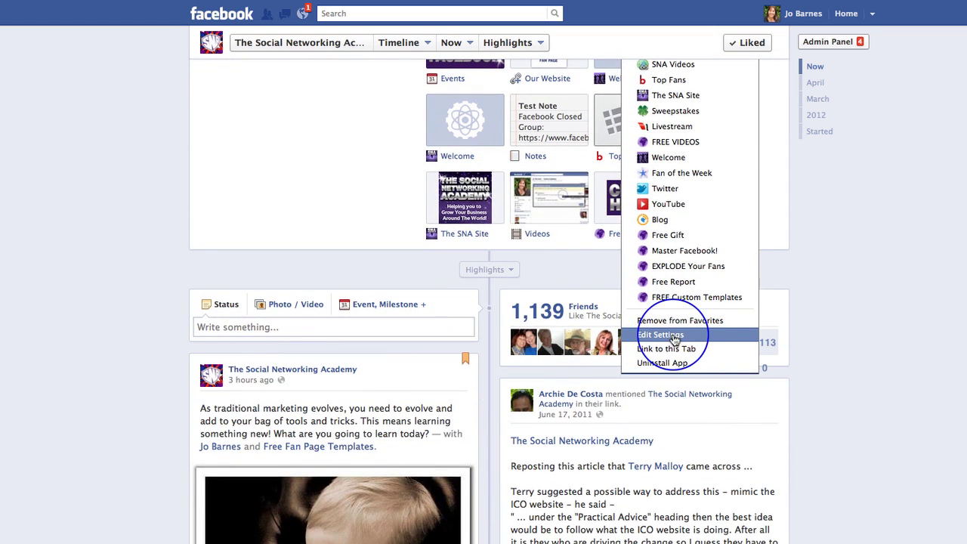
left_click(675, 338)
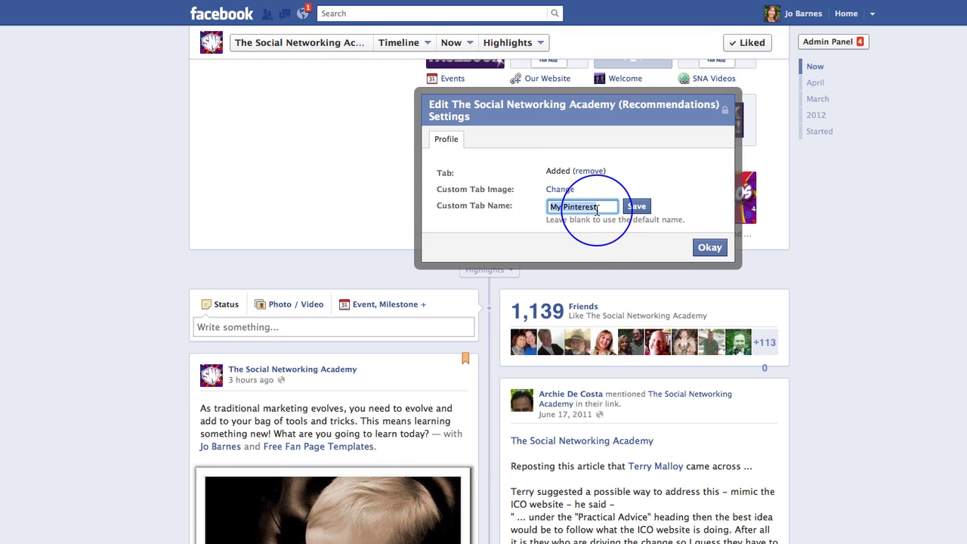
left_click(708, 249)
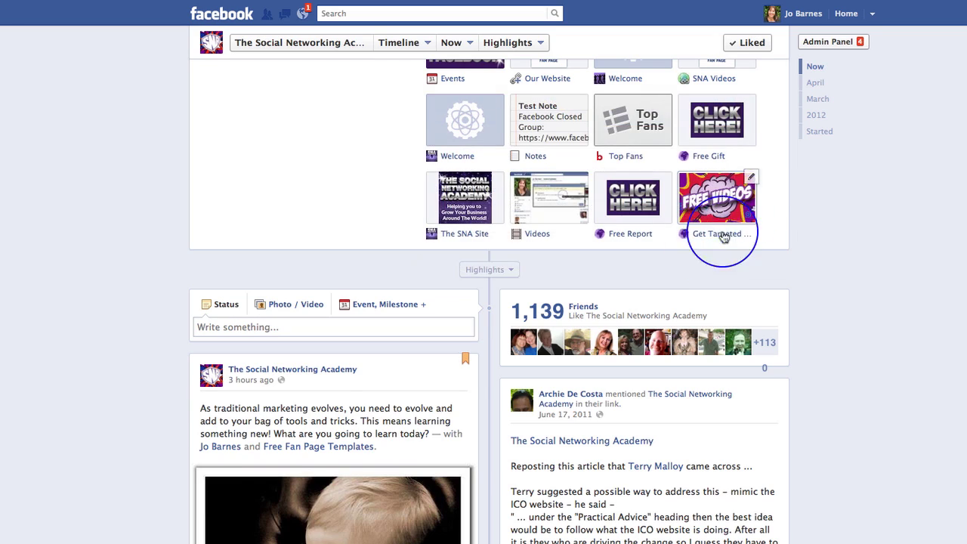
Turn off the Message button in The SNA Test Page's permissions, save the changes, and return to the page.
scroll(763, 189, "up", 5)
scroll(762, 189, "up", 15)
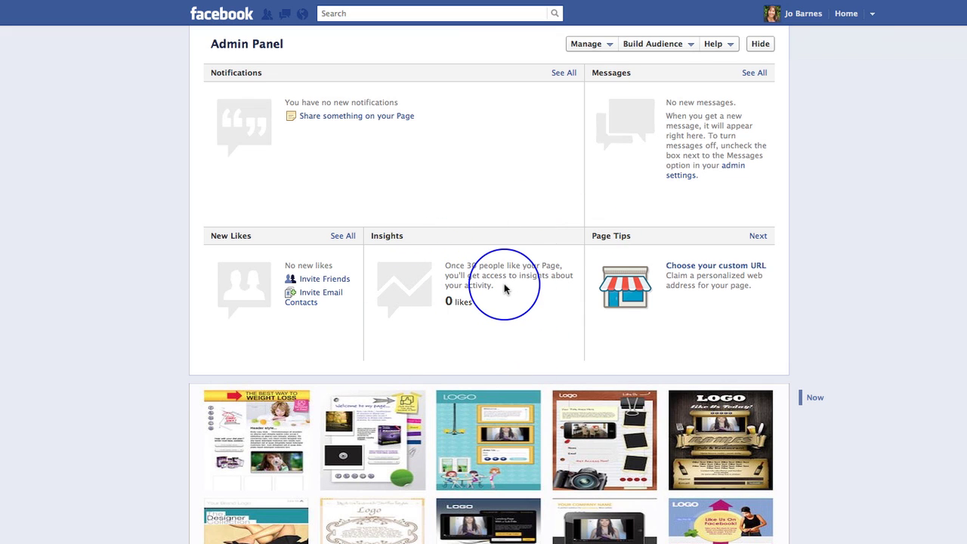
scroll(505, 289, "down", 1)
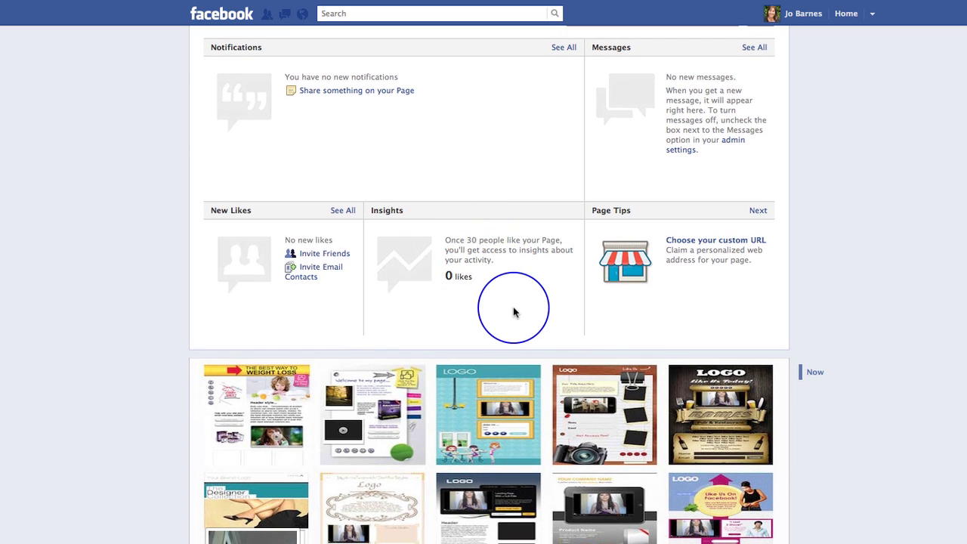
scroll(528, 290, "down", 5)
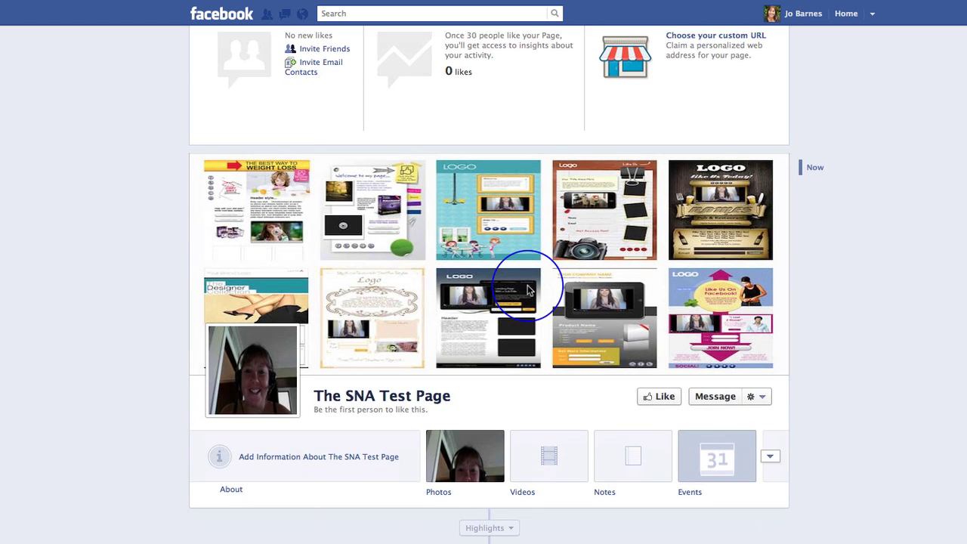
scroll(527, 290, "up", 6)
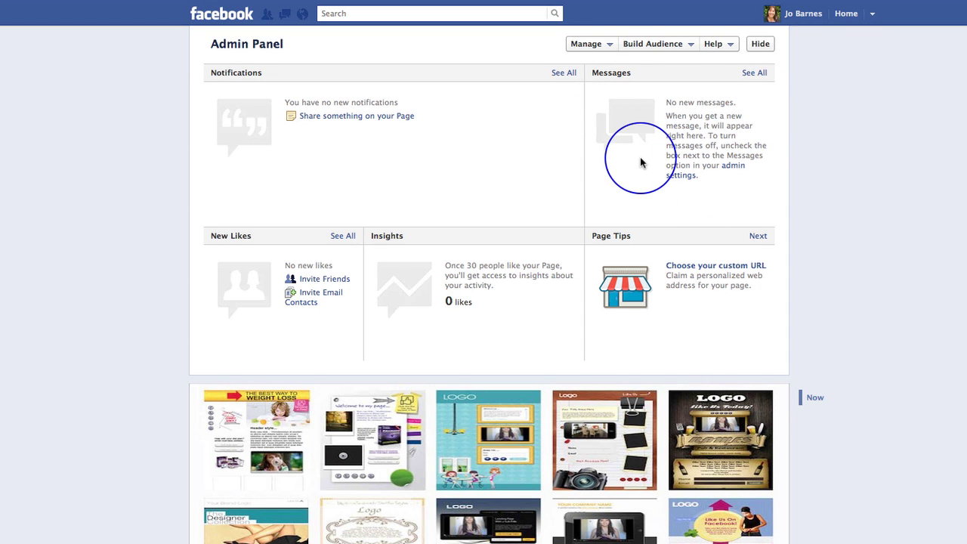
left_click(609, 45)
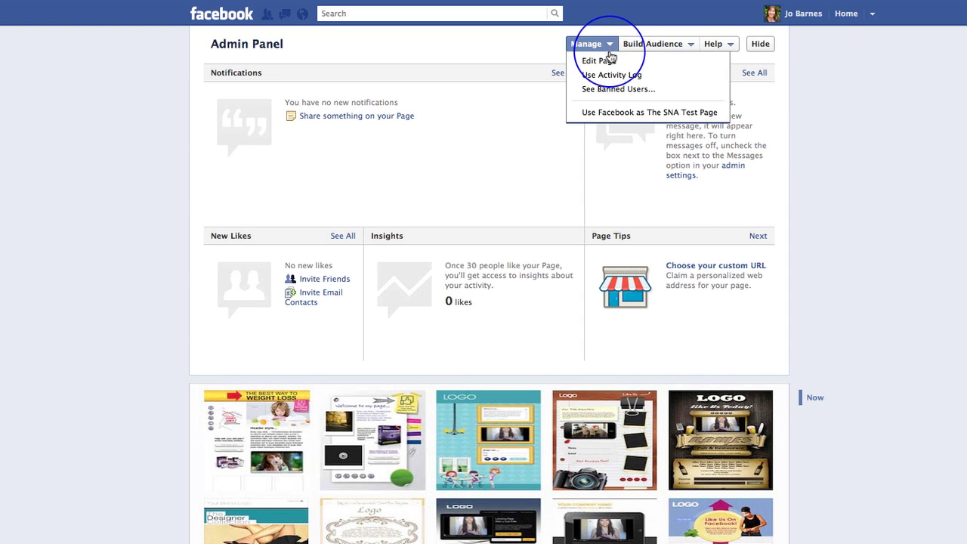
left_click(600, 60)
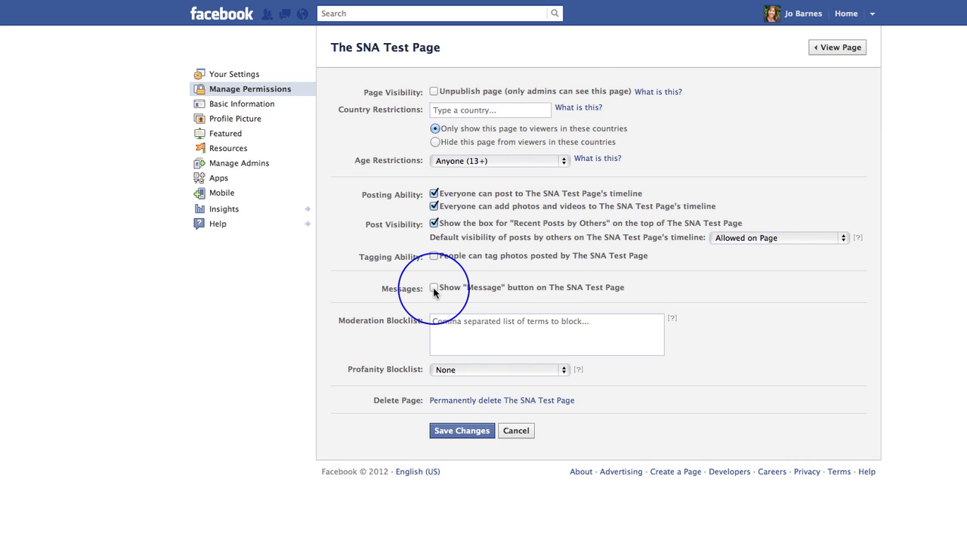
left_click(453, 436)
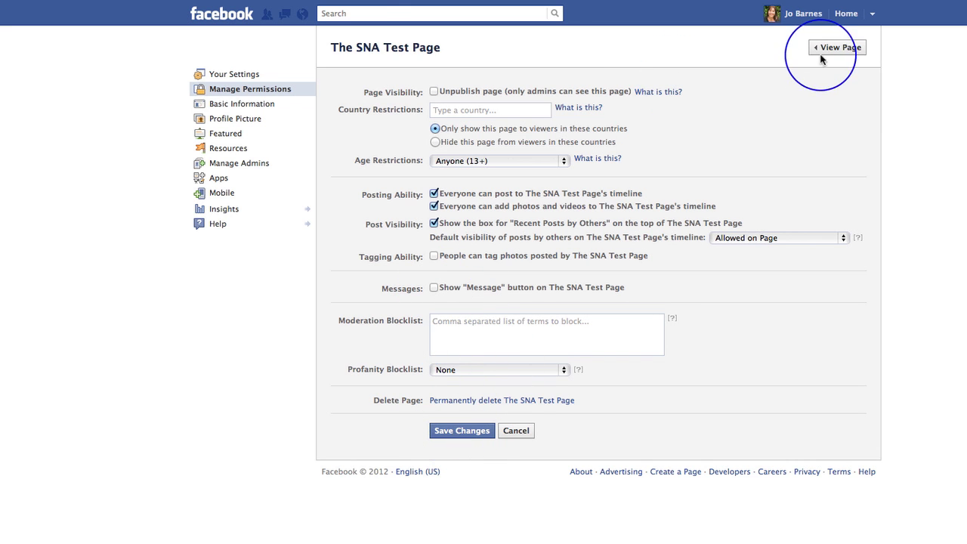
left_click(829, 47)
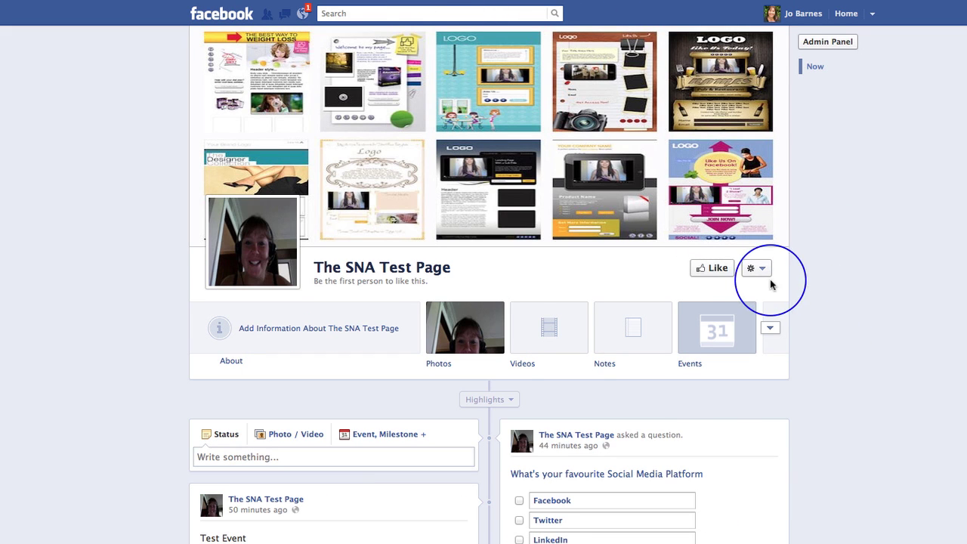
left_click(760, 270)
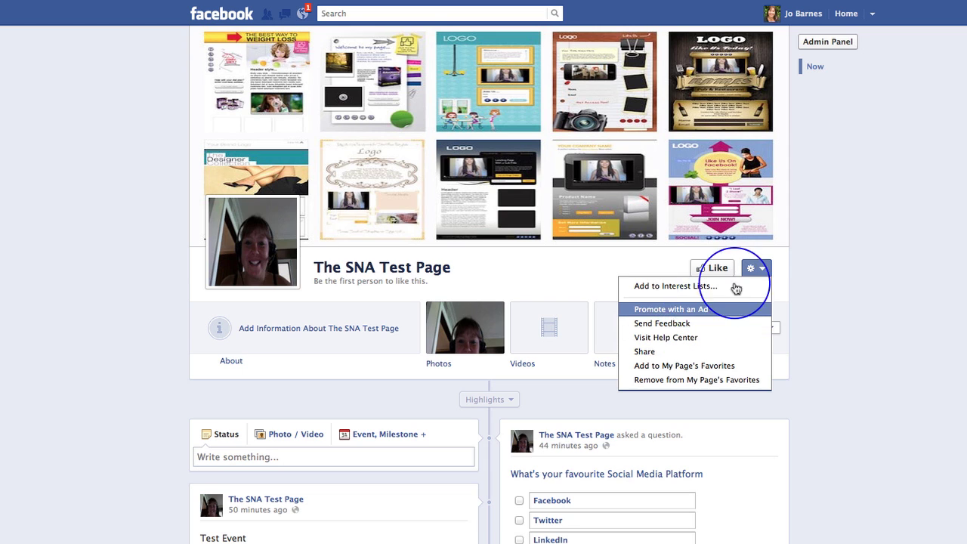
right_click(760, 268)
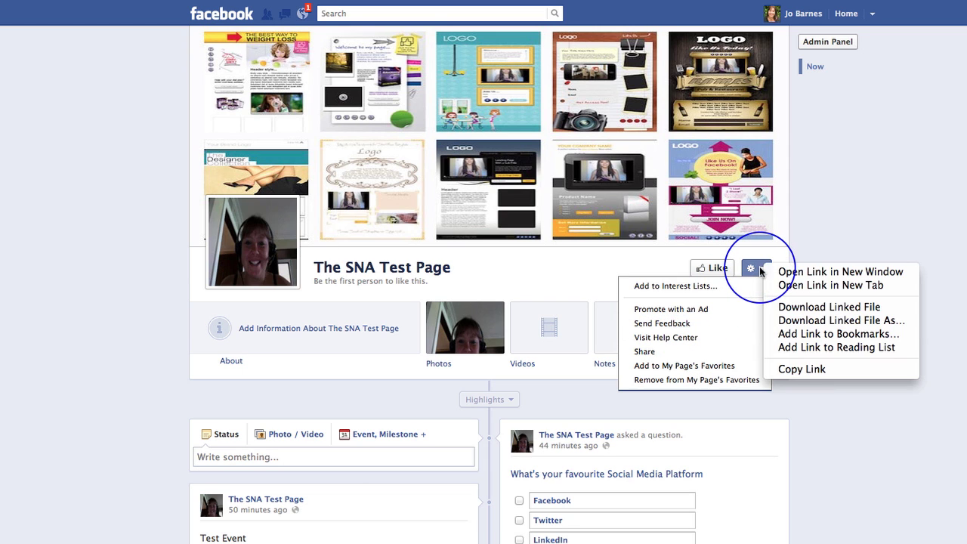
left_click(760, 270)
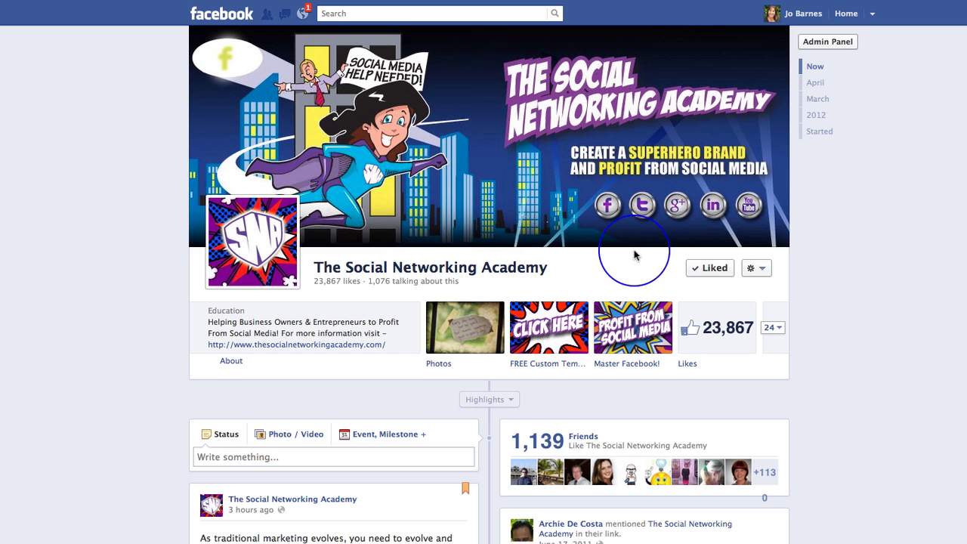
Add The Social Networking Academy page to the Social Media Superheros interest list.
left_click(764, 271)
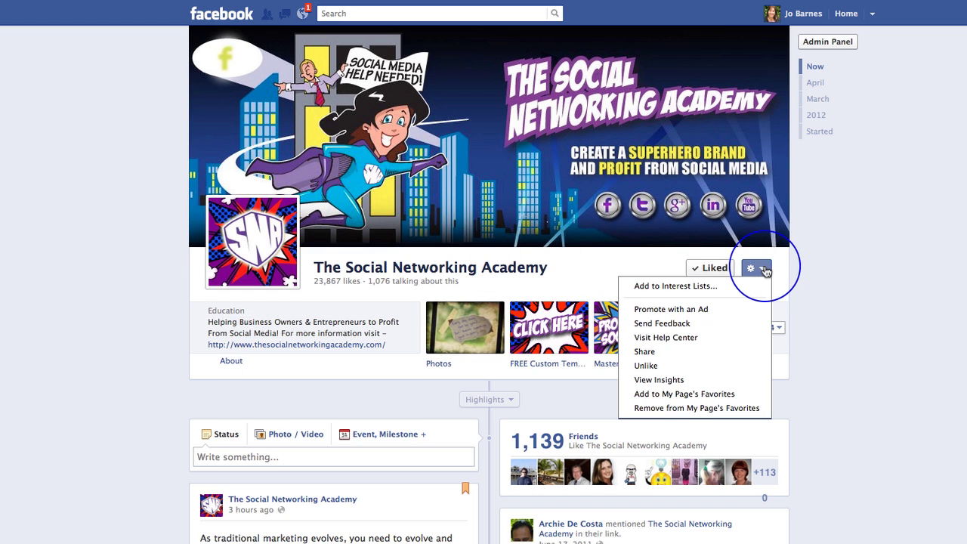
left_click(689, 287)
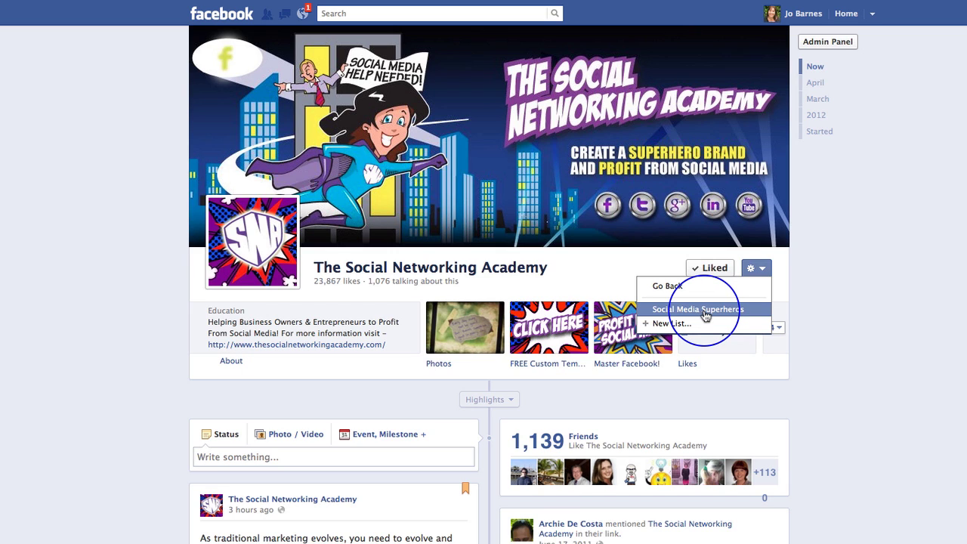
left_click(705, 316)
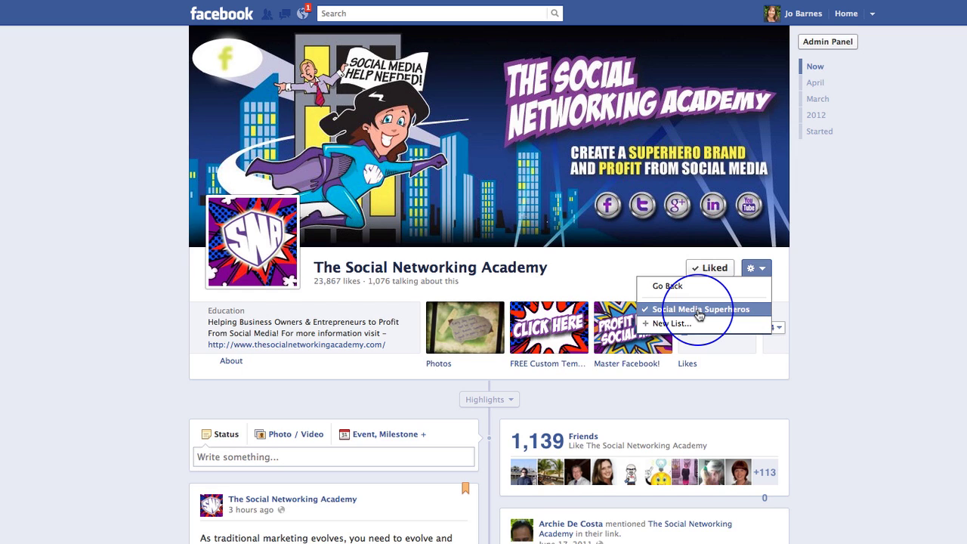
left_click(823, 285)
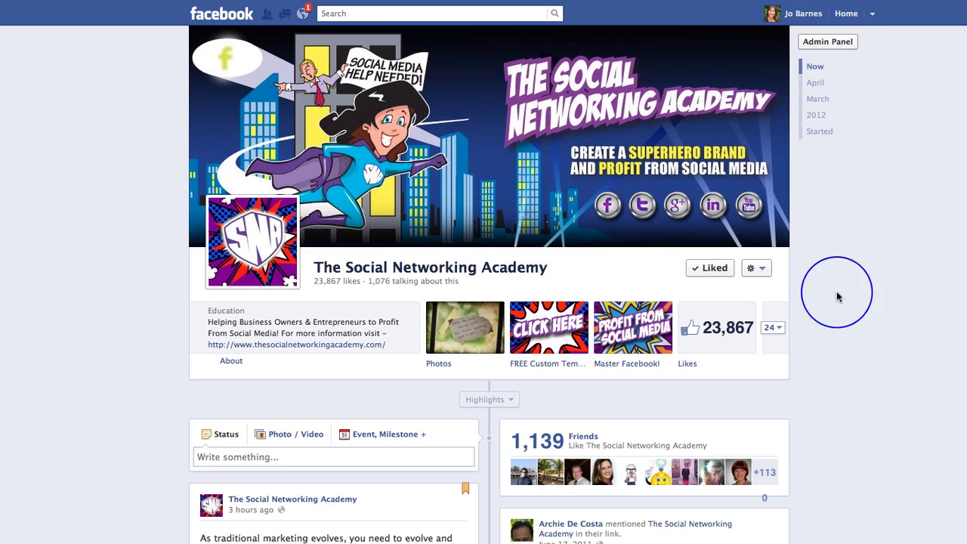
Browse The Social Networking Academy's timeline posts back to early April and return to the page's cover image.
scroll(828, 365, "down", 6)
scroll(829, 368, "up", 6)
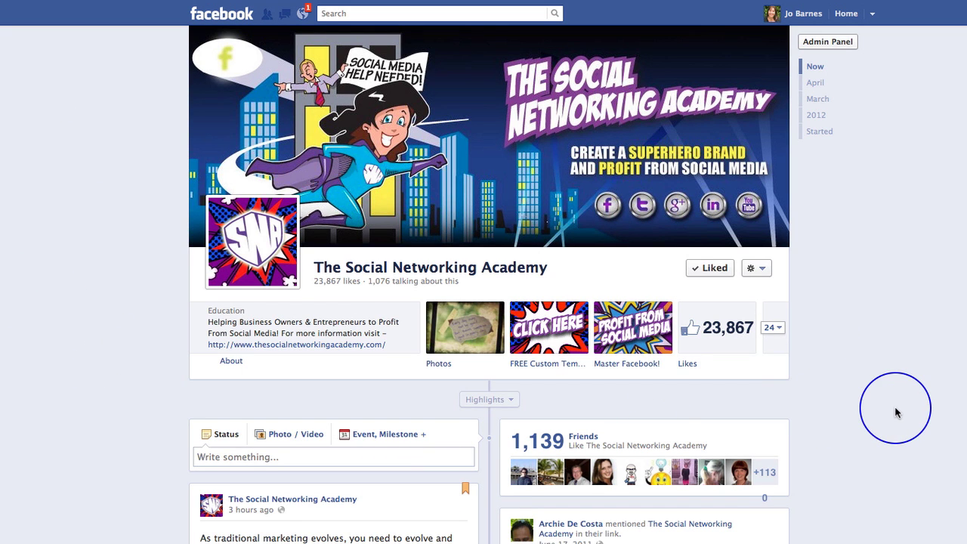
scroll(896, 412, "down", 10)
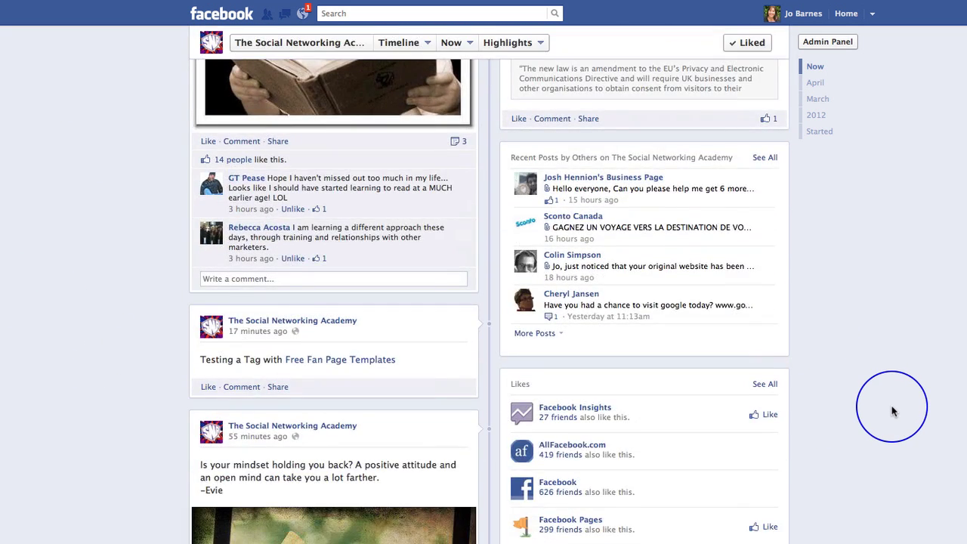
scroll(893, 412, "down", 9)
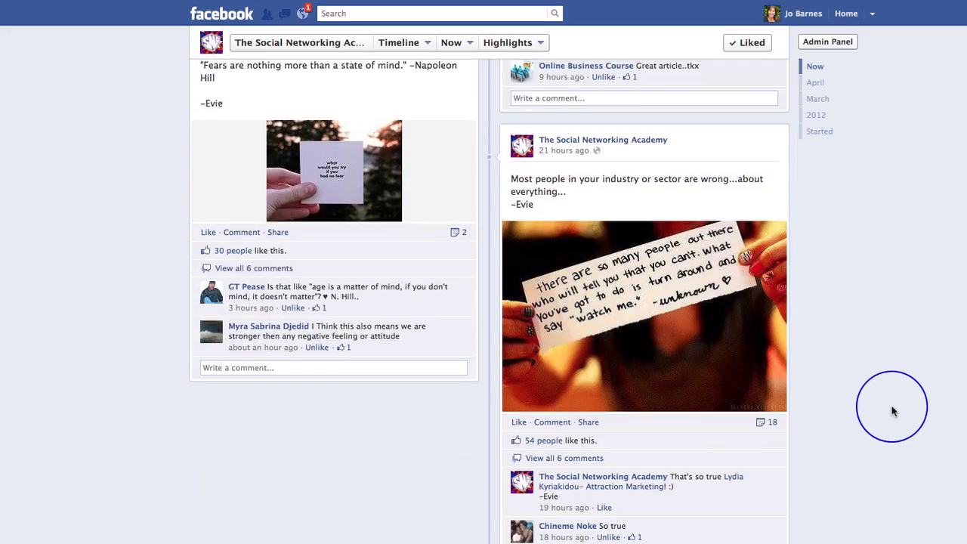
scroll(892, 412, "down", 12)
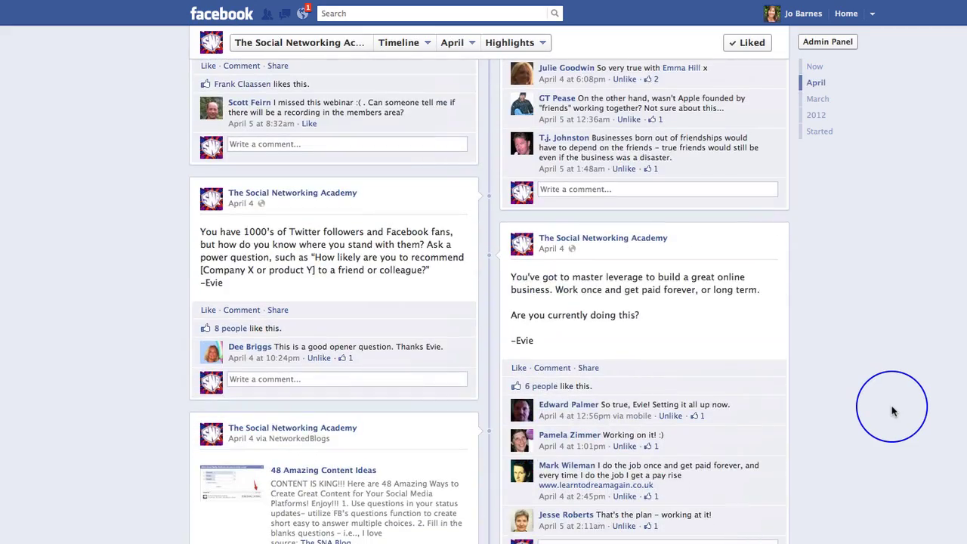
scroll(892, 412, "up", 20)
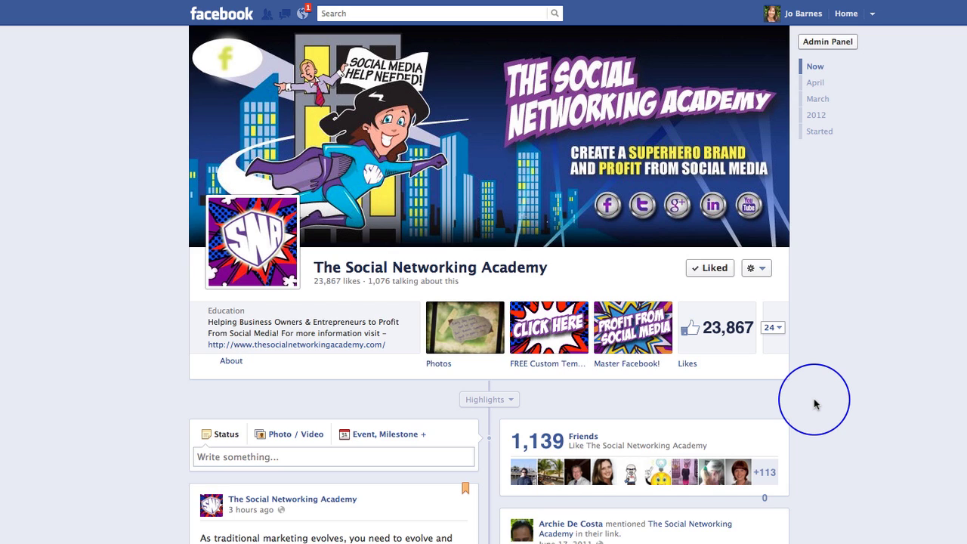
Expand the page's app tiles, view the Master Facebook! app page, and return to The Social Networking Academy timeline.
left_click(776, 329)
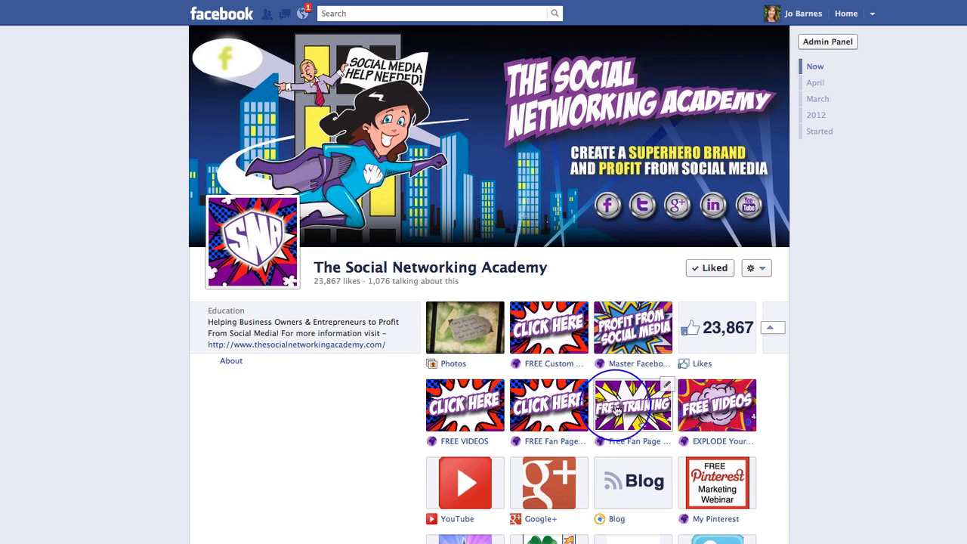
left_click(629, 341)
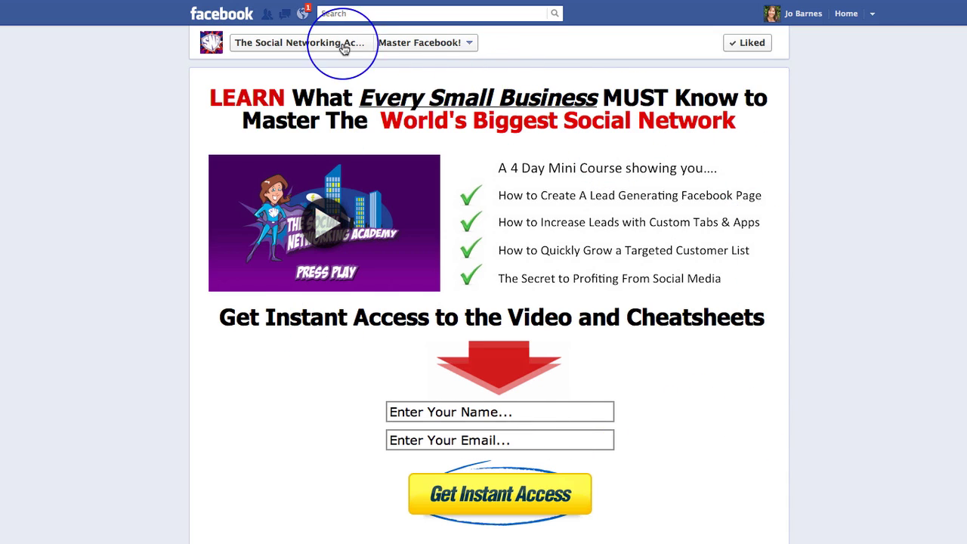
left_click(302, 45)
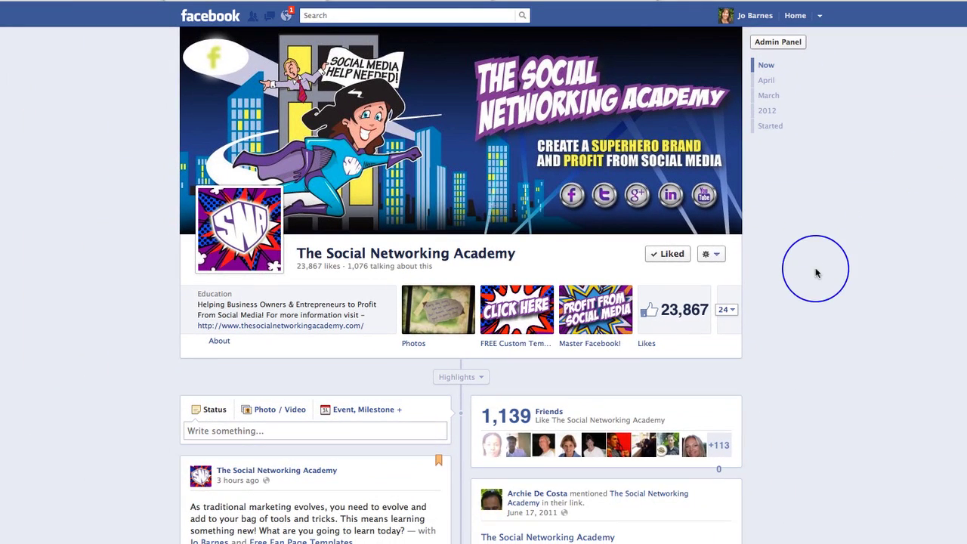
scroll(805, 337, "down", 5)
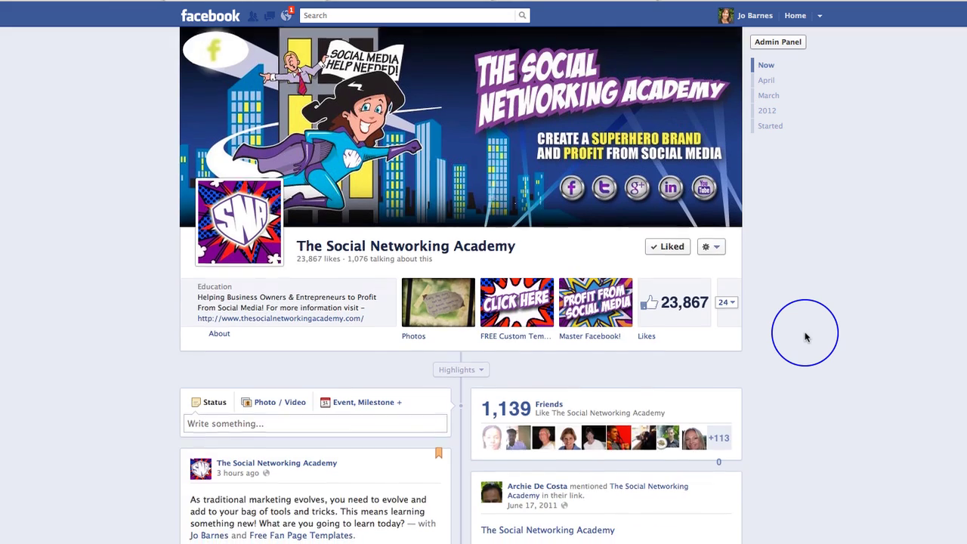
scroll(805, 337, "up", 5)
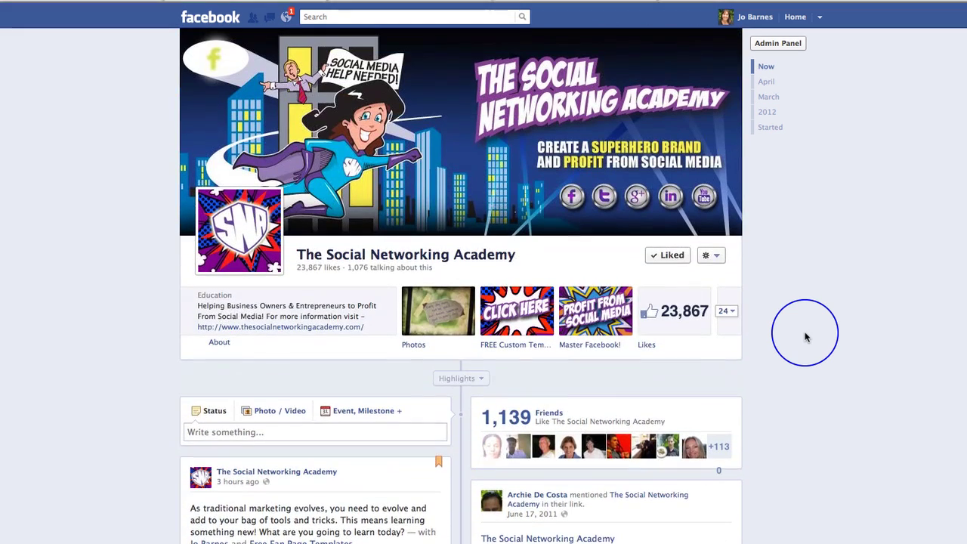